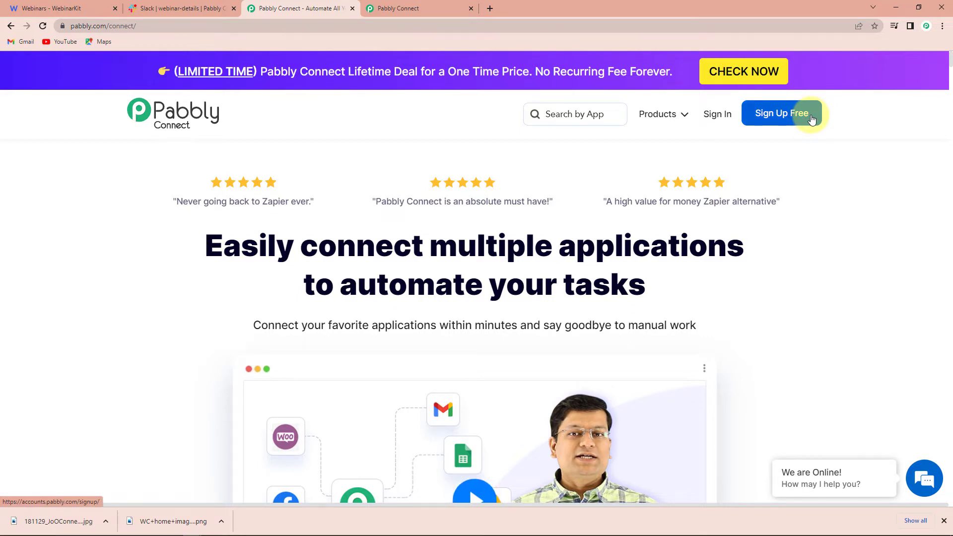
Sign in to Pabbly Connect and create a workflow named "Use WebinarKit Inside Pabbly Connect - Trigger".
{"action": "left_click", "coordinate": [724, 117]}
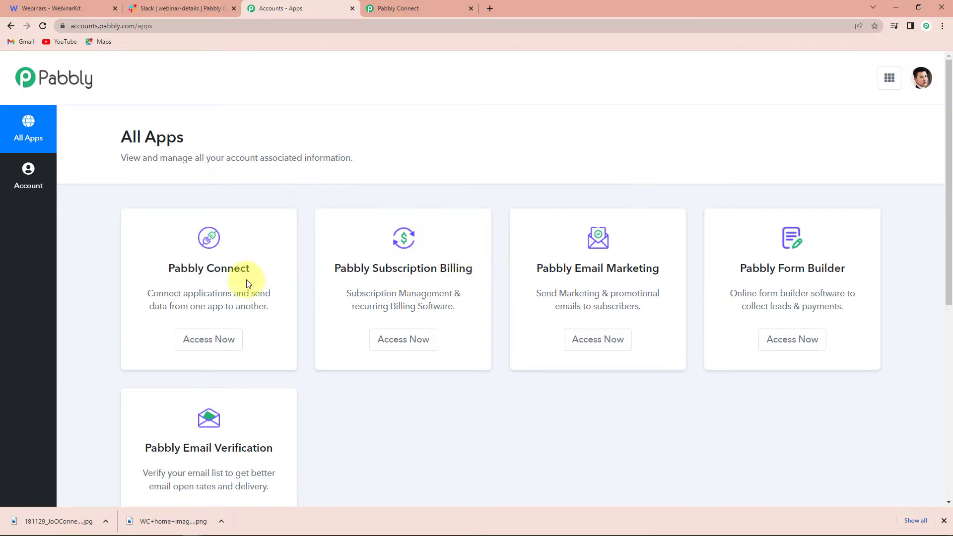
{"action": "left_click", "coordinate": [206, 341]}
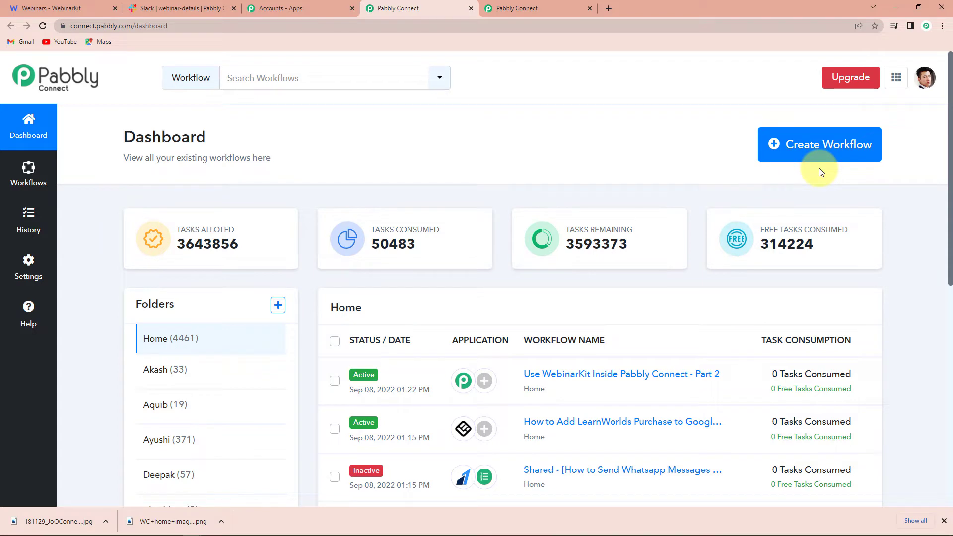
{"action": "left_click", "coordinate": [809, 144]}
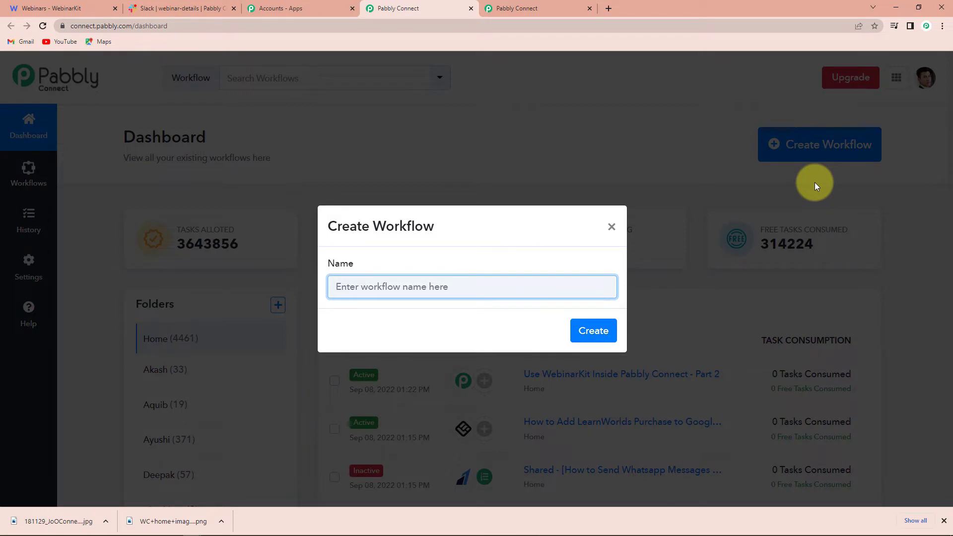
{"action": "type", "text": "use WebinarKit Inside Pabbly Connect"}
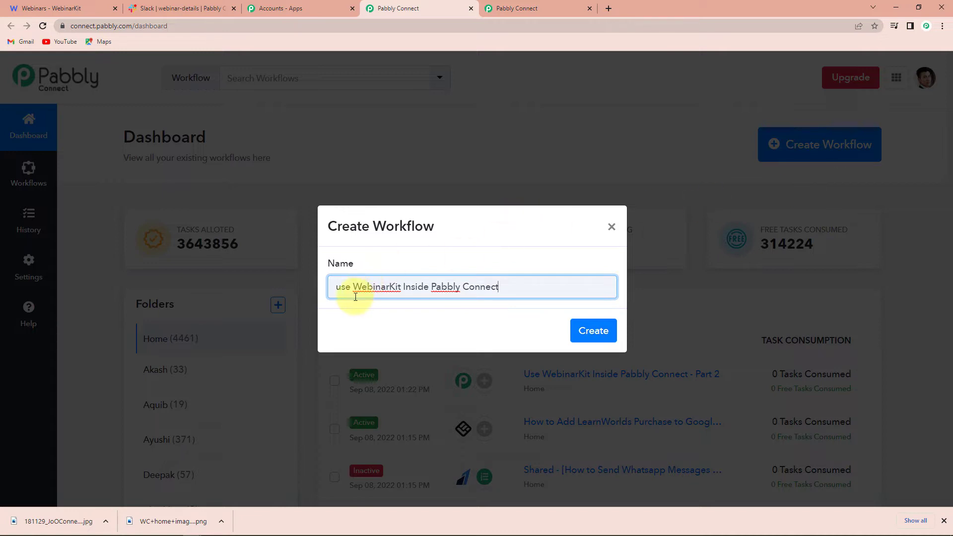
{"action": "left_click", "coordinate": [342, 286]}
{"action": "key", "text": "BackSpace"}
{"action": "type", "text": "U"}
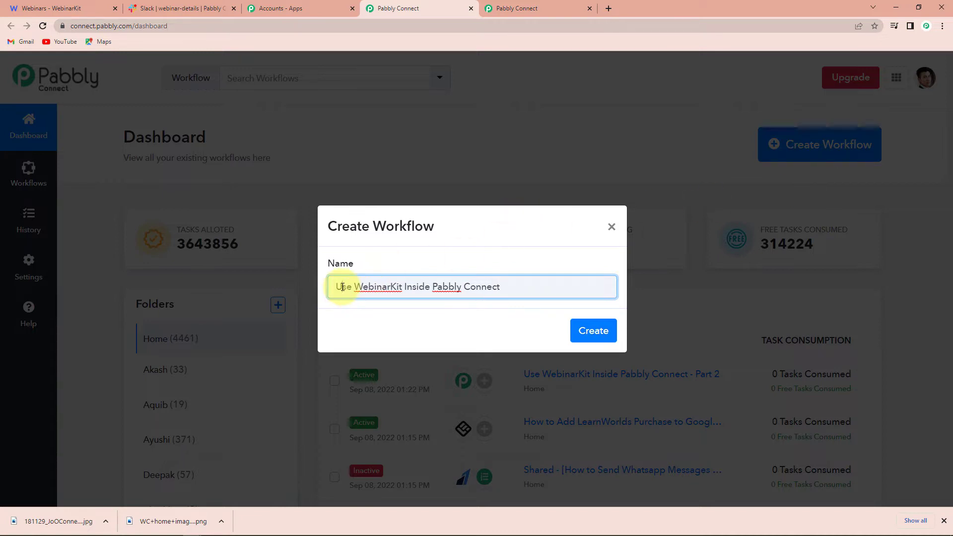
{"action": "left_click", "coordinate": [505, 290]}
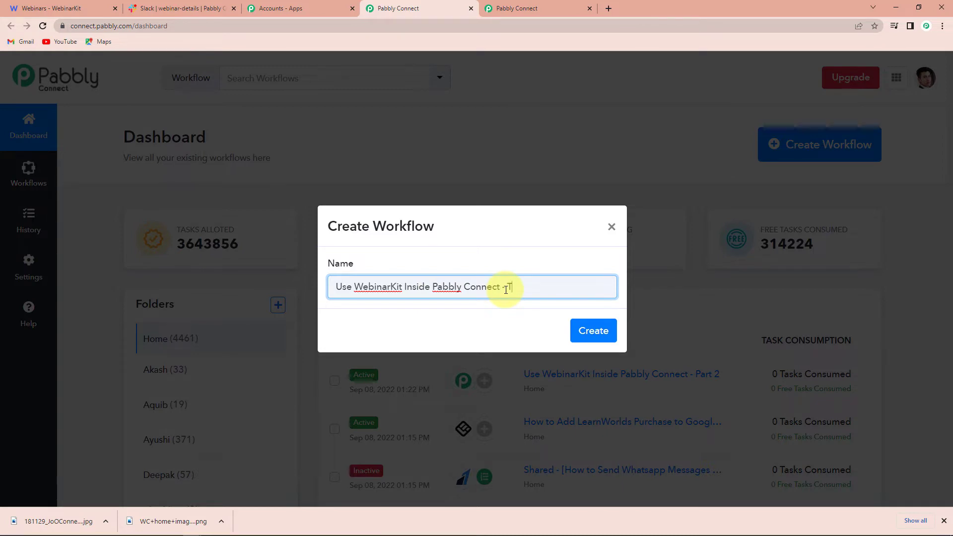
{"action": "type", "text": "Trigger"}
{"action": "left_click", "coordinate": [592, 330]}
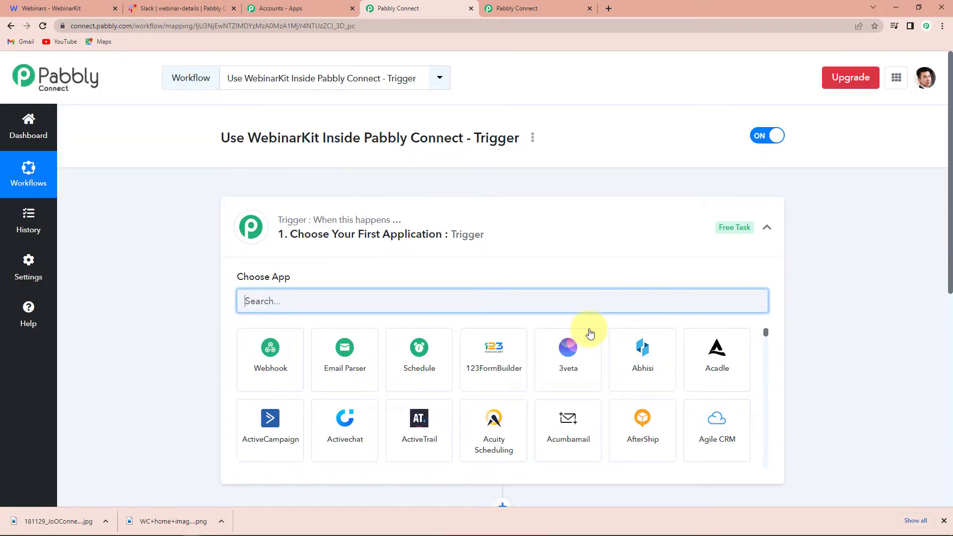
Set the workflow's trigger app to WebinarKit with the trigger event New Webinar Registration.
{"action": "scroll", "coordinate": [442, 425], "scroll_direction": "down", "scroll_amount": 2}
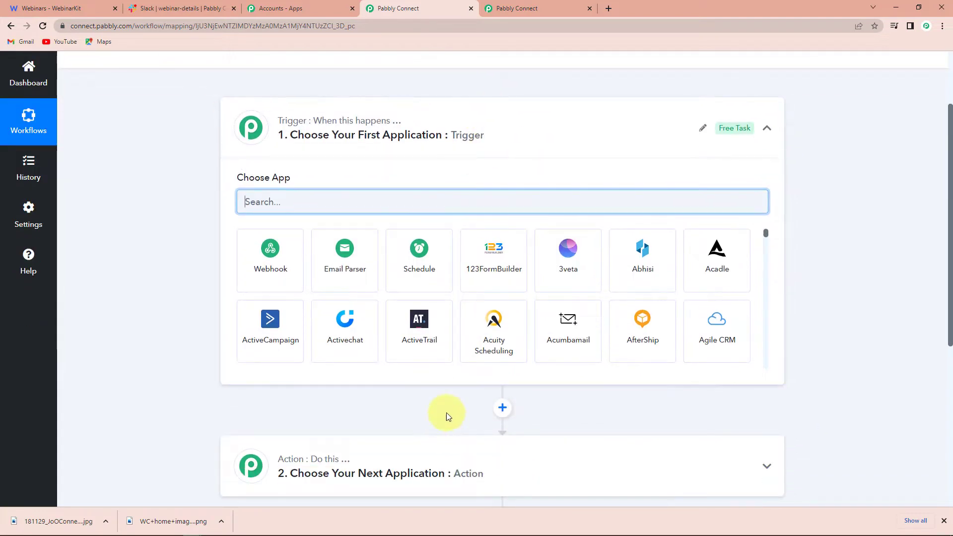
{"action": "scroll", "coordinate": [446, 412], "scroll_direction": "up", "scroll_amount": 2}
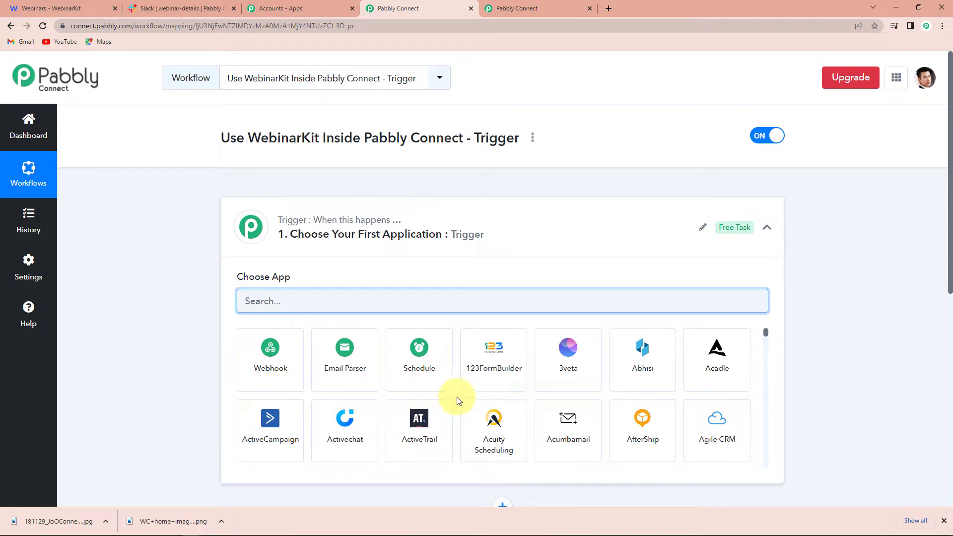
{"action": "scroll", "coordinate": [404, 236], "scroll_direction": "down", "scroll_amount": 2}
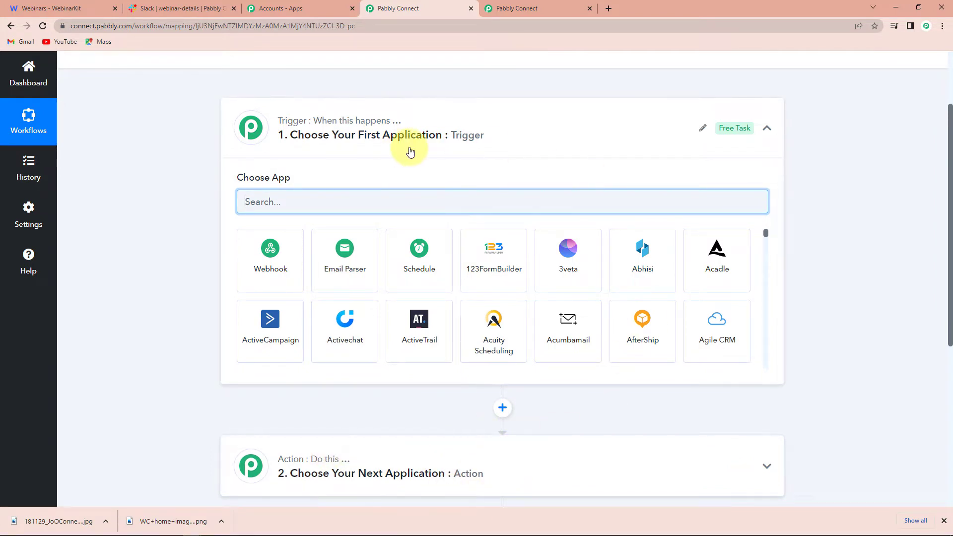
{"action": "scroll", "coordinate": [402, 179], "scroll_direction": "up", "scroll_amount": 2}
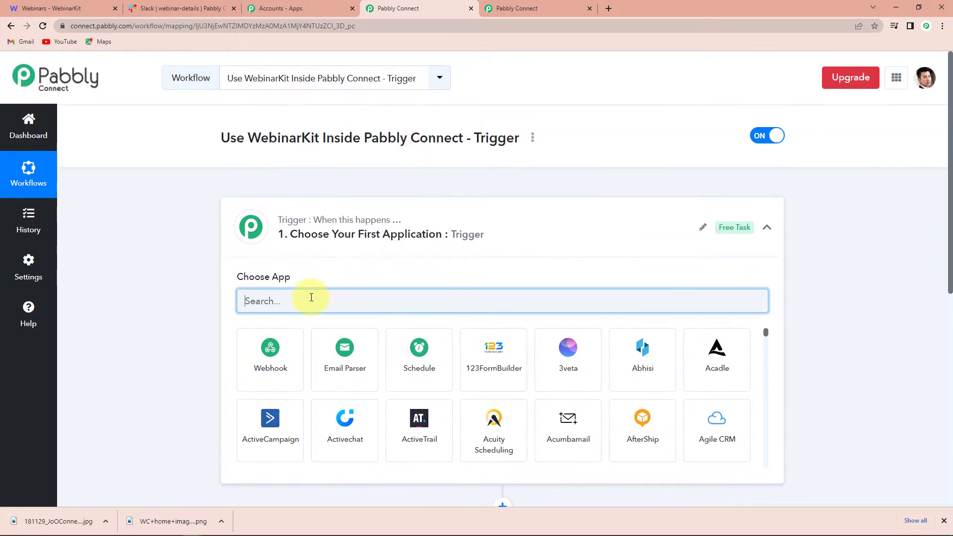
{"action": "type", "text": "Webina"}
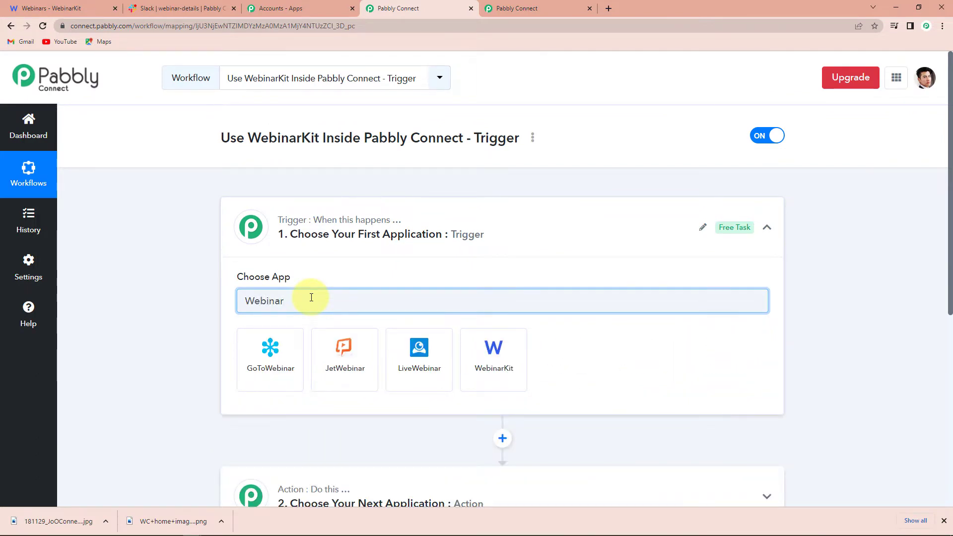
{"action": "type", "text": "r"}
{"action": "left_click", "coordinate": [508, 369]}
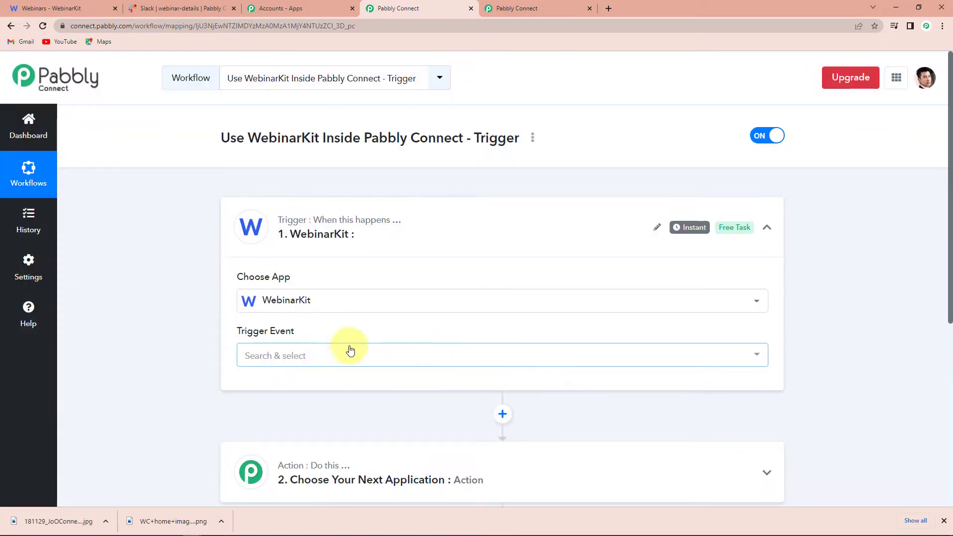
{"action": "left_click", "coordinate": [328, 358]}
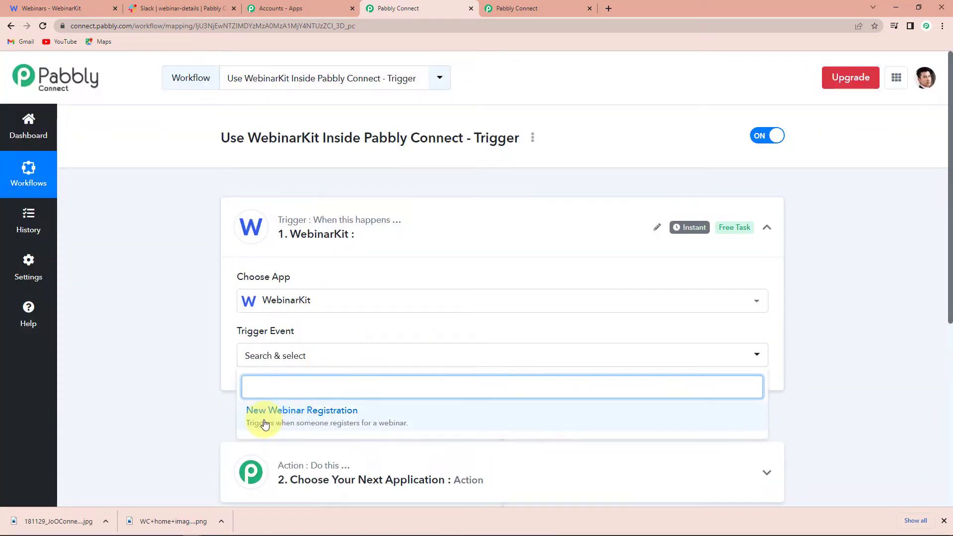
{"action": "left_click", "coordinate": [316, 416]}
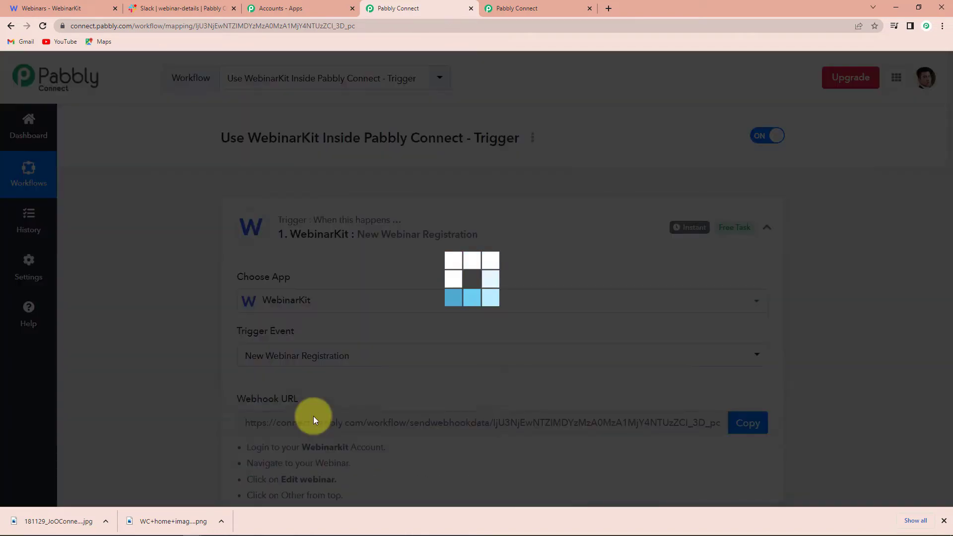
Copy the webhook URL of the WebinarKit trigger.
{"action": "scroll", "coordinate": [326, 410], "scroll_direction": "down", "scroll_amount": 3}
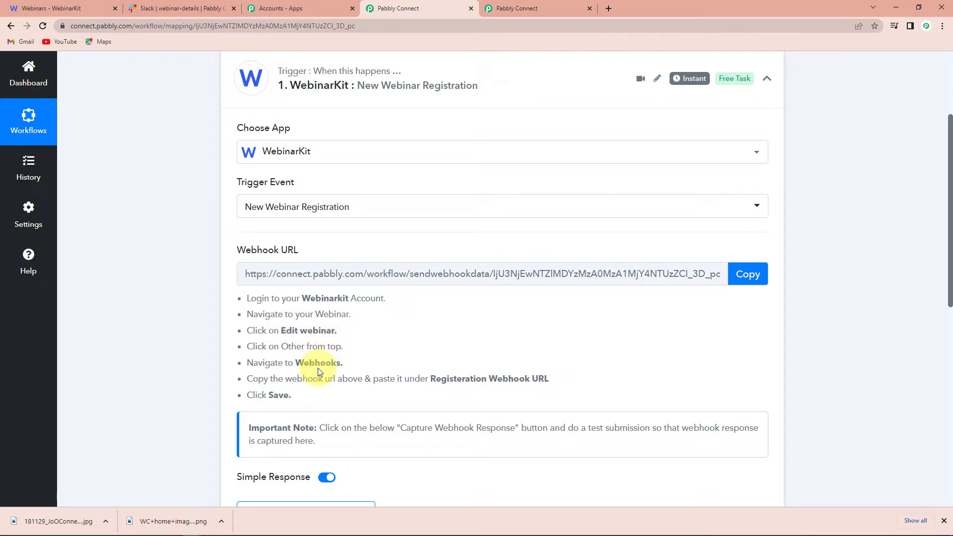
{"action": "mouse_move", "coordinate": [529, 534]}
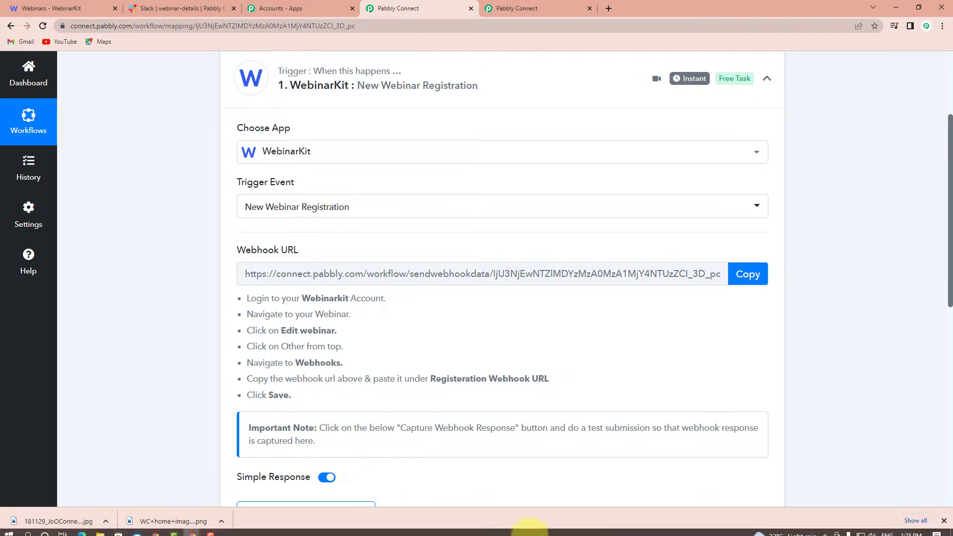
{"action": "left_click", "coordinate": [741, 289]}
Switch to WebinarKit and open the "Webinar on Video Marketing" webinar for editing.
{"action": "left_click", "coordinate": [77, 6]}
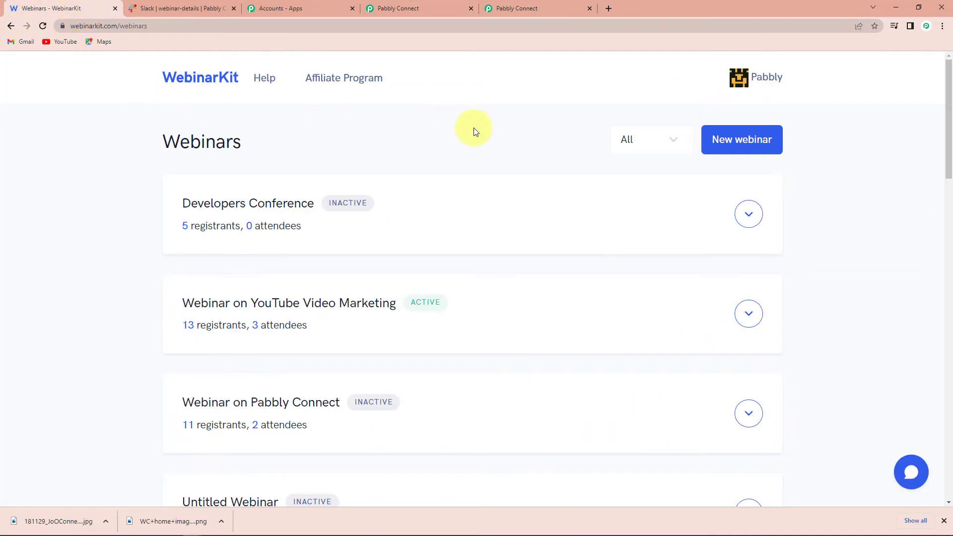
{"action": "scroll", "coordinate": [521, 164], "scroll_direction": "down", "scroll_amount": 12}
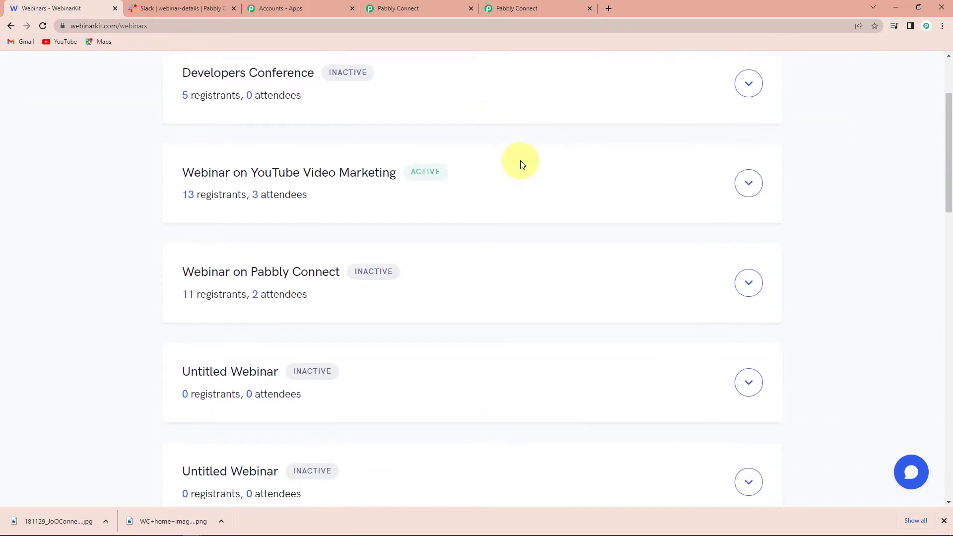
{"action": "scroll", "coordinate": [520, 164], "scroll_direction": "down", "scroll_amount": 4}
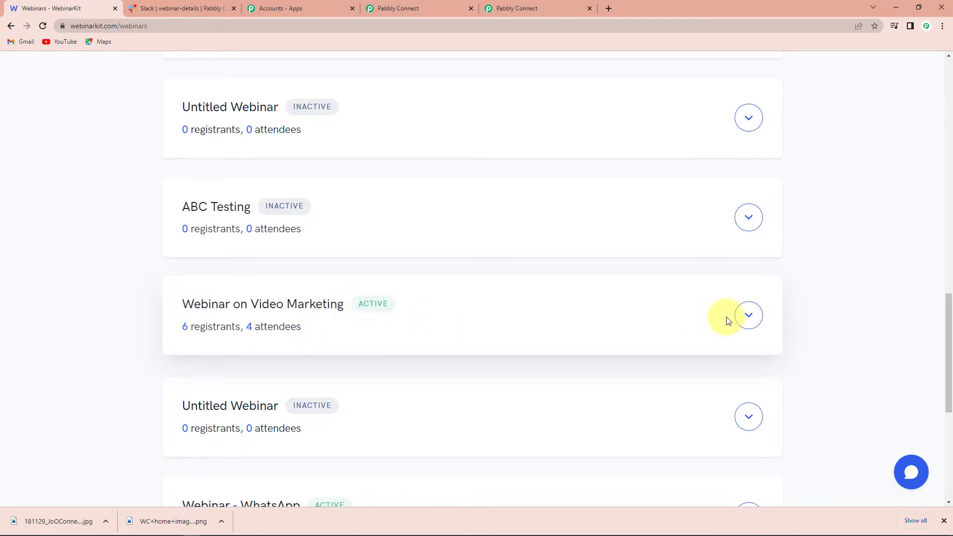
{"action": "left_click", "coordinate": [749, 316]}
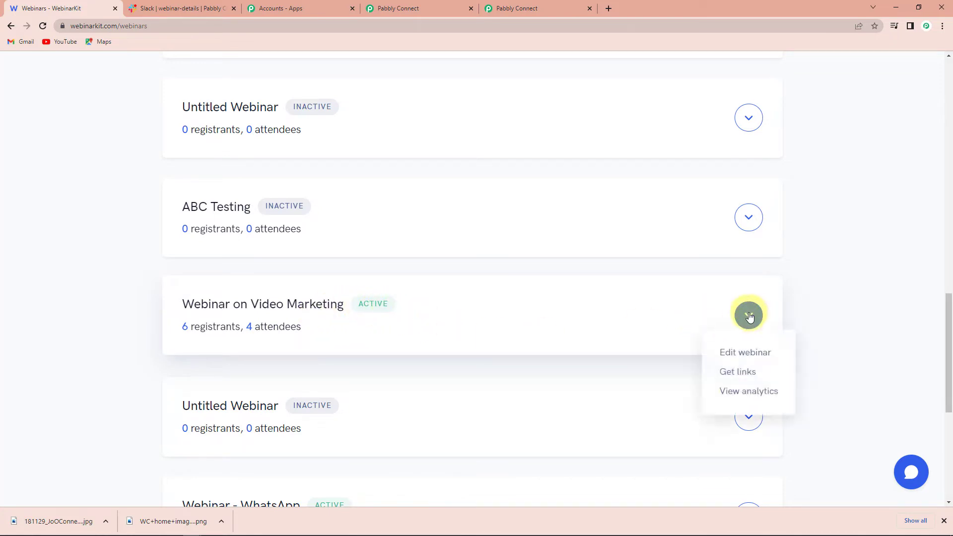
{"action": "left_click", "coordinate": [742, 356]}
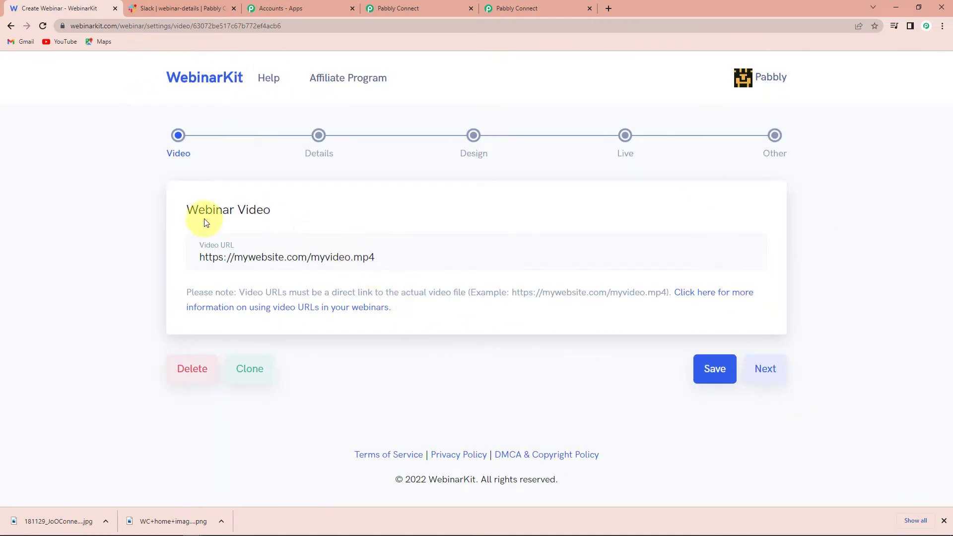
In the webinar's details, delete both existing scheduled webinar dates.
{"action": "left_click", "coordinate": [318, 135]}
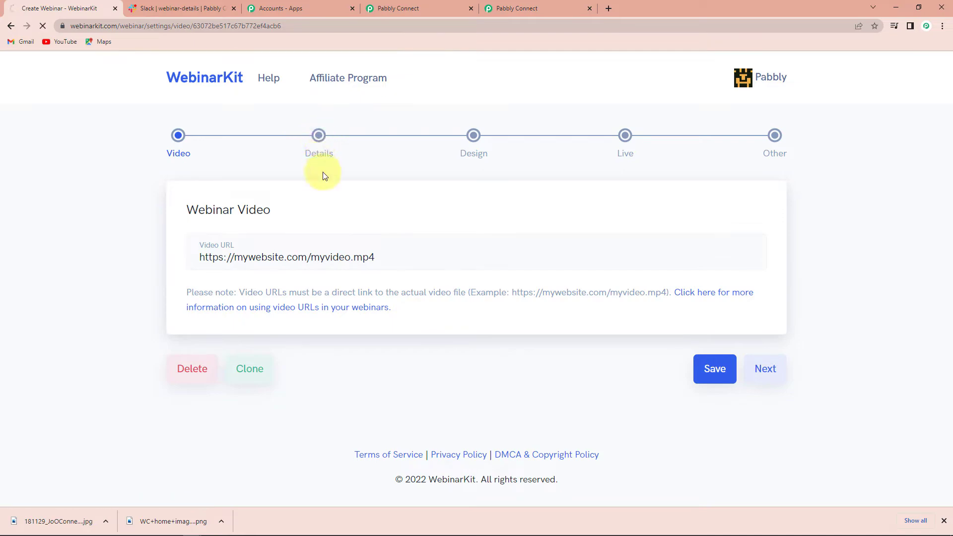
{"action": "scroll", "coordinate": [244, 242], "scroll_direction": "down", "scroll_amount": 3}
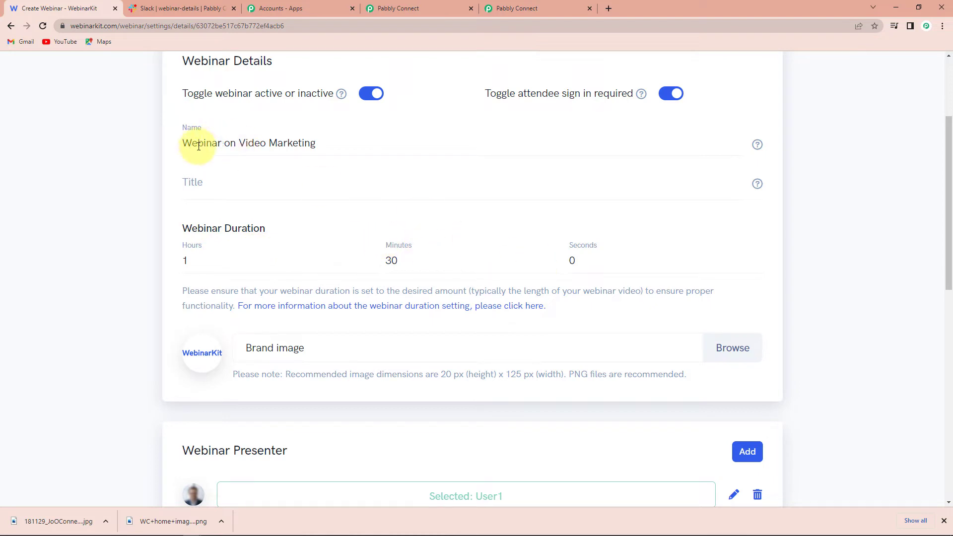
{"action": "scroll", "coordinate": [314, 211], "scroll_direction": "down", "scroll_amount": 4}
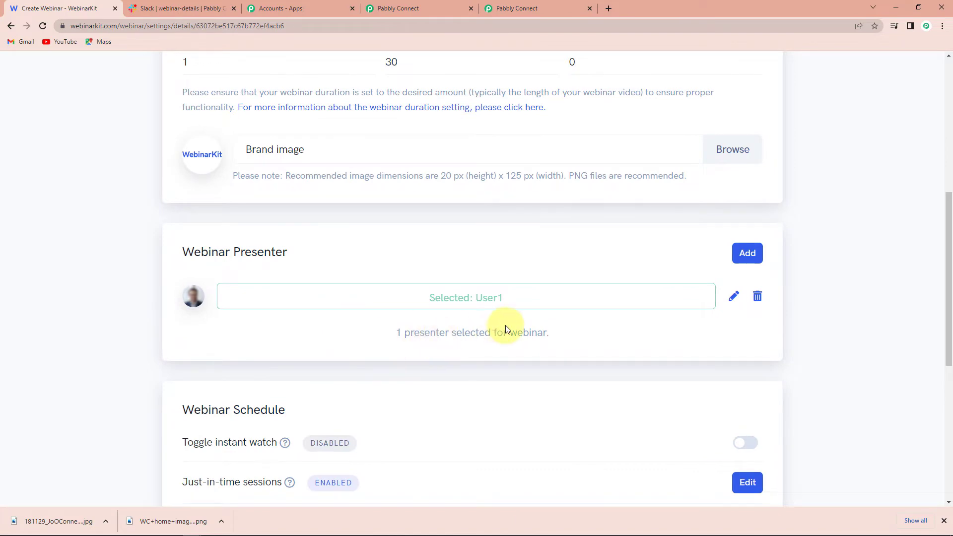
{"action": "scroll", "coordinate": [505, 329], "scroll_direction": "down", "scroll_amount": 7}
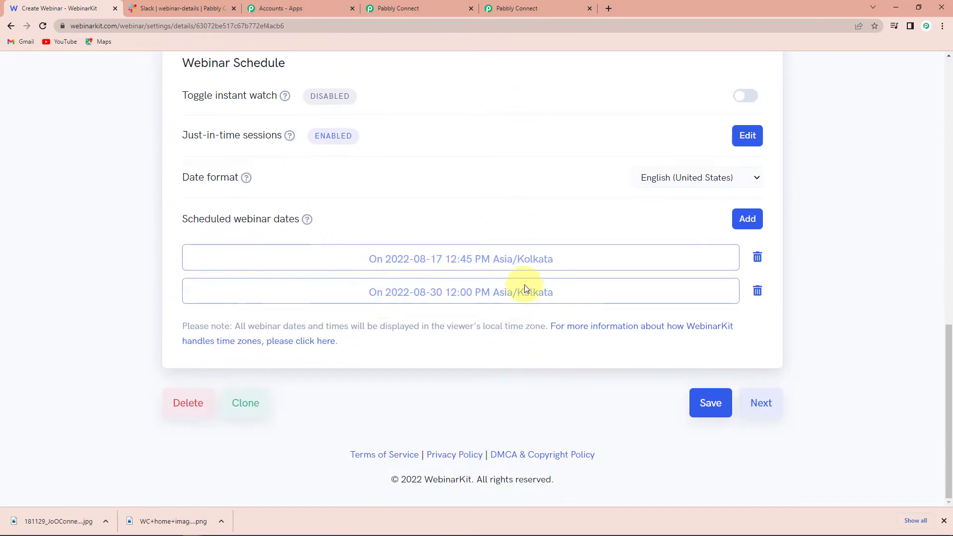
{"action": "left_click", "coordinate": [757, 259]}
{"action": "left_click", "coordinate": [756, 291]}
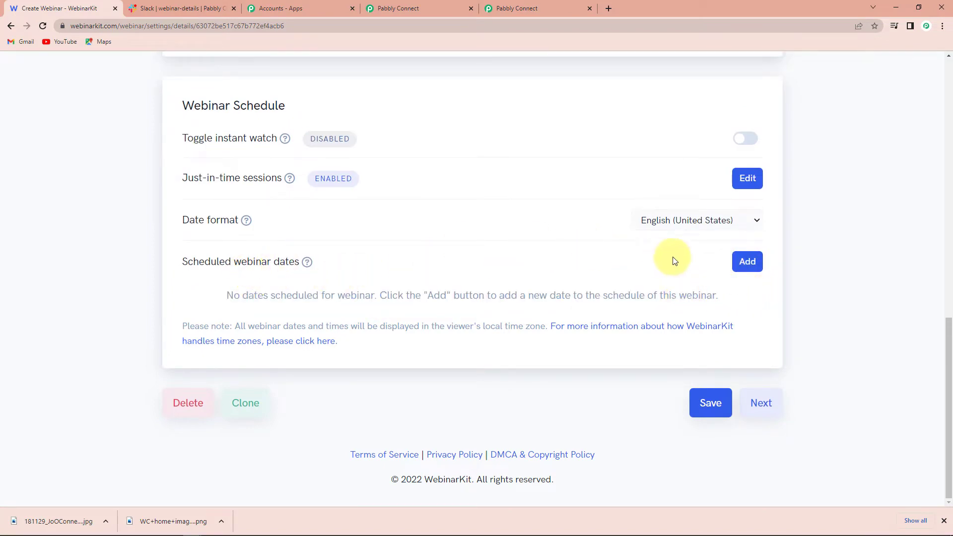
Start a new webinar date of type Specific and set its day to 09/10/2022.
{"action": "left_click", "coordinate": [748, 263]}
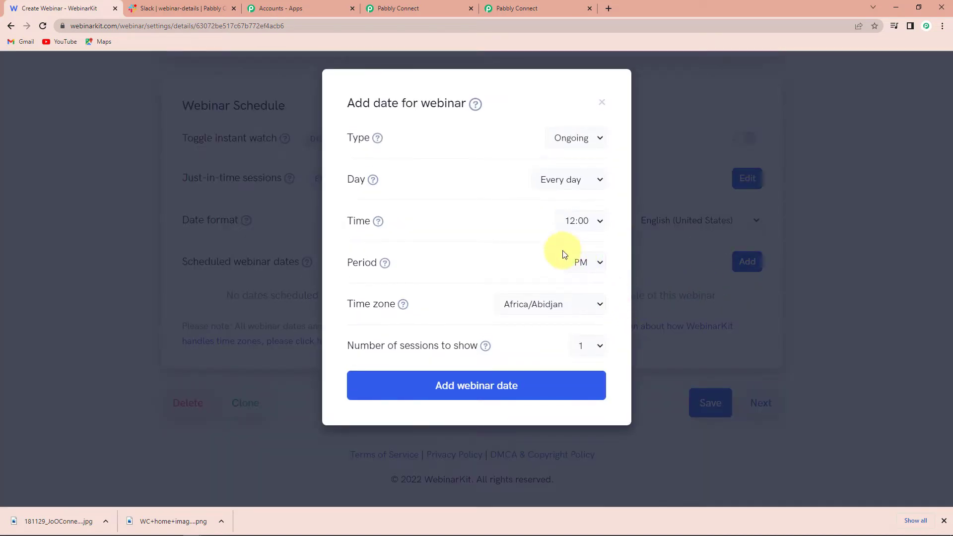
{"action": "left_click", "coordinate": [600, 139]}
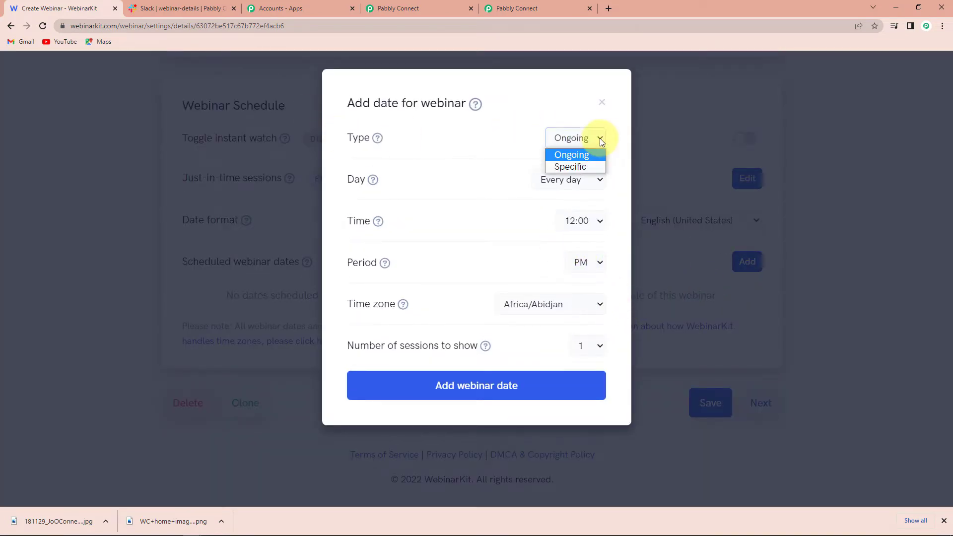
{"action": "left_click", "coordinate": [576, 167]}
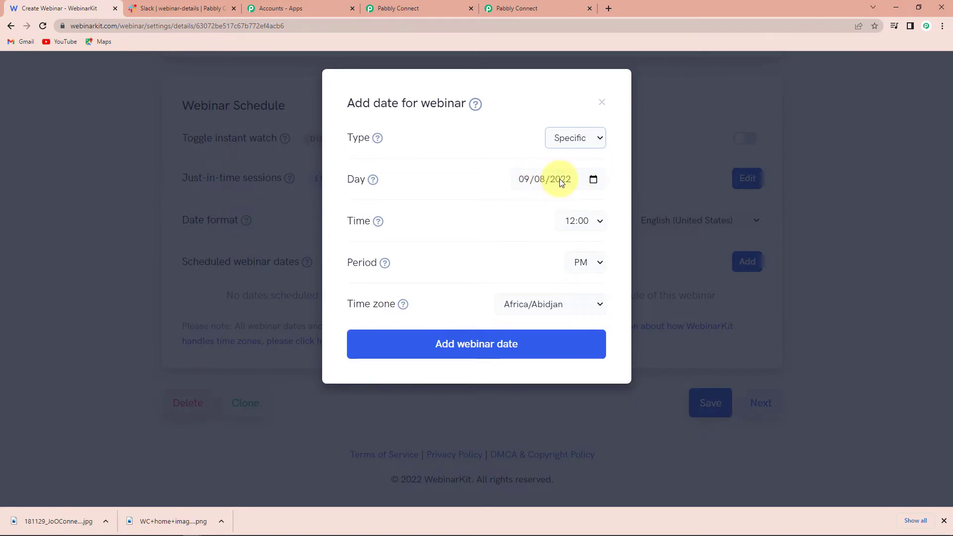
{"action": "left_click", "coordinate": [592, 179]}
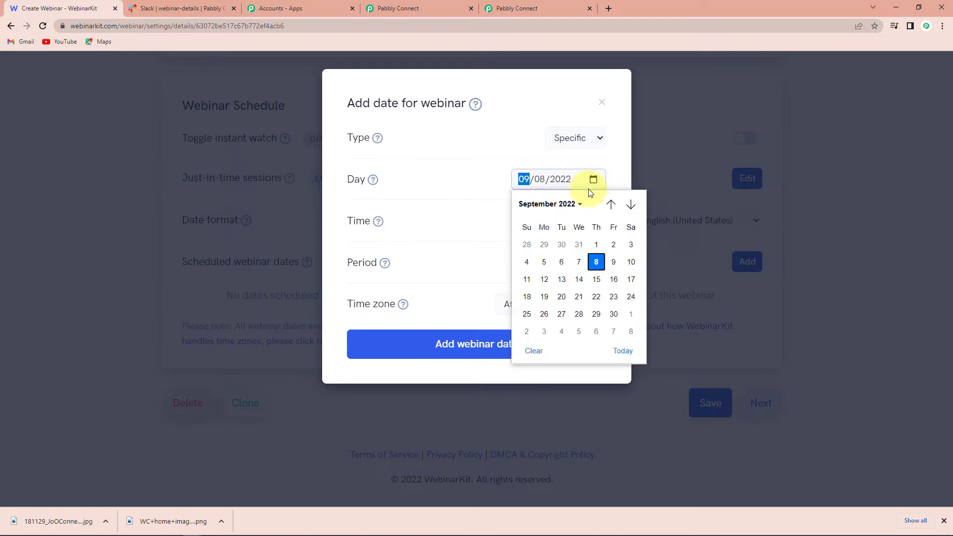
{"action": "left_click", "coordinate": [631, 262]}
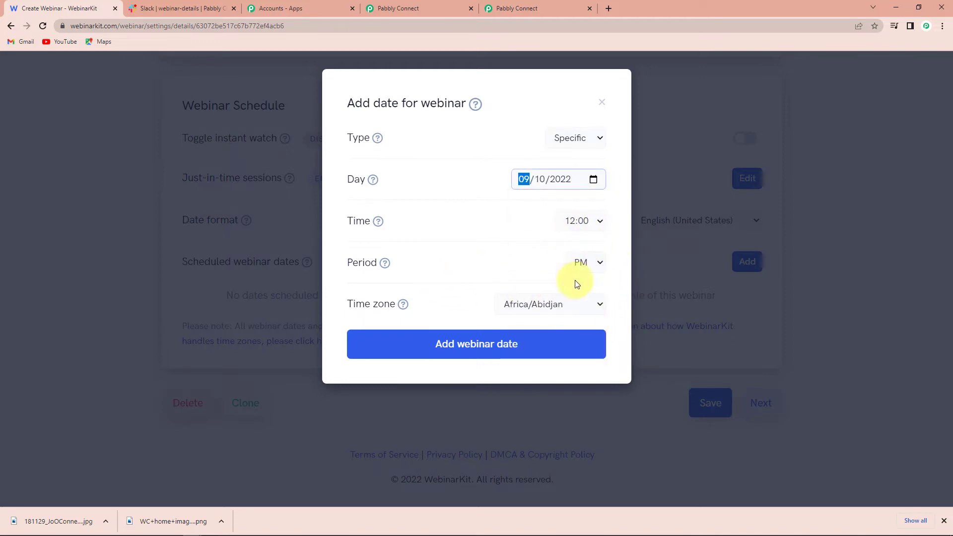
Set the new webinar date's time zone to Asia/Kolkata and add the date to the schedule.
{"action": "left_click", "coordinate": [600, 304]}
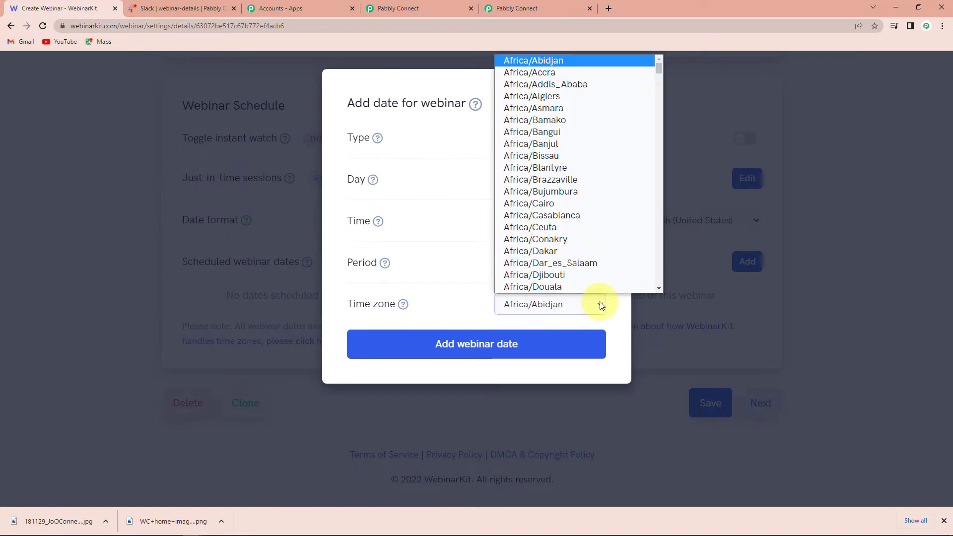
{"action": "type", "text": "asia"}
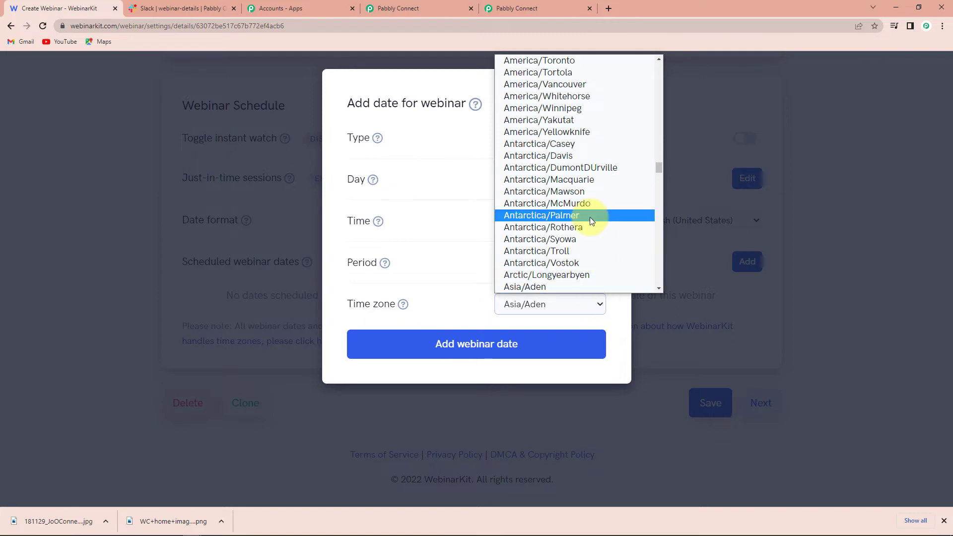
{"action": "scroll", "coordinate": [591, 221], "scroll_direction": "down", "scroll_amount": 5}
{"action": "scroll", "coordinate": [587, 214], "scroll_direction": "down", "scroll_amount": 8}
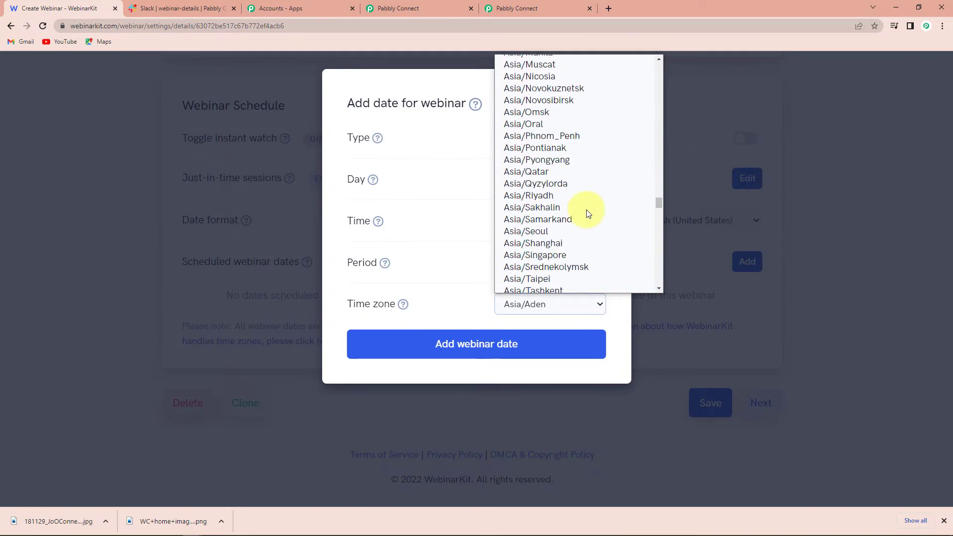
{"action": "scroll", "coordinate": [587, 213], "scroll_direction": "up", "scroll_amount": 10}
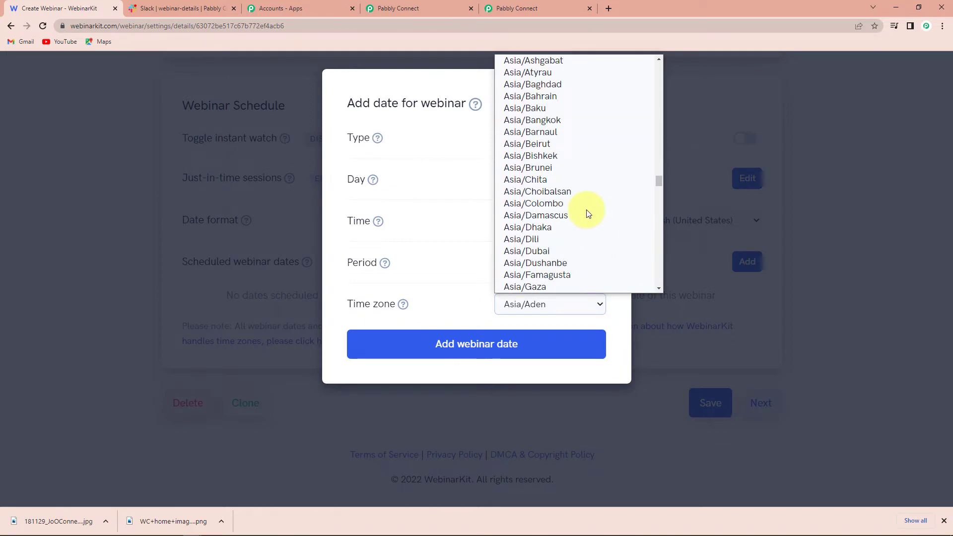
{"action": "scroll", "coordinate": [586, 213], "scroll_direction": "down", "scroll_amount": 4}
{"action": "left_click", "coordinate": [563, 260]}
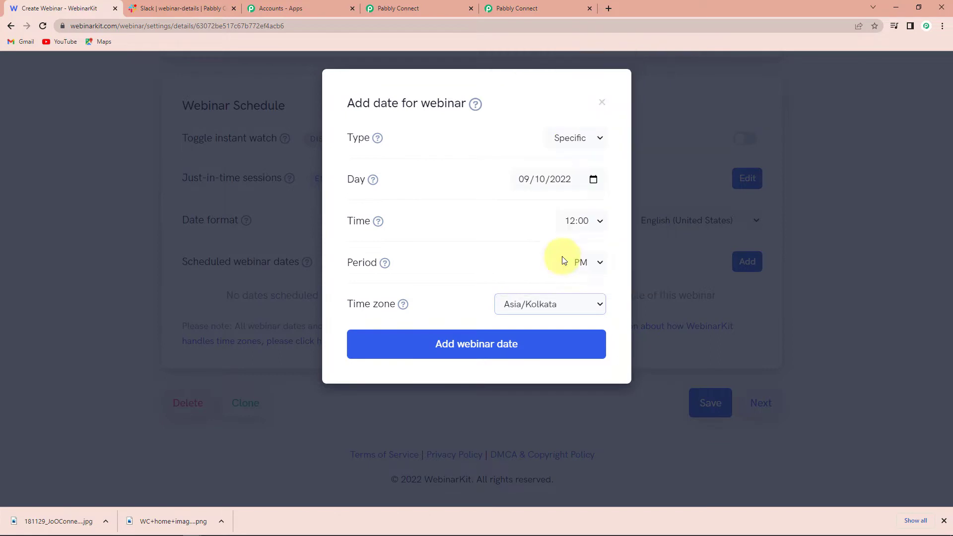
{"action": "left_click", "coordinate": [502, 350]}
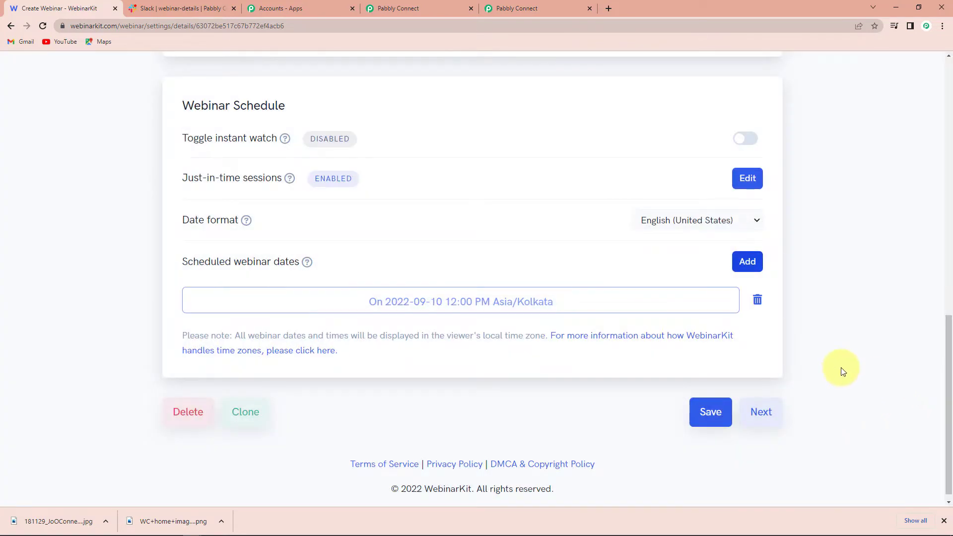
Continue past the webinar's details to its Other settings and expand the Webhooks section under Email & Other Integrations.
{"action": "left_click", "coordinate": [768, 424]}
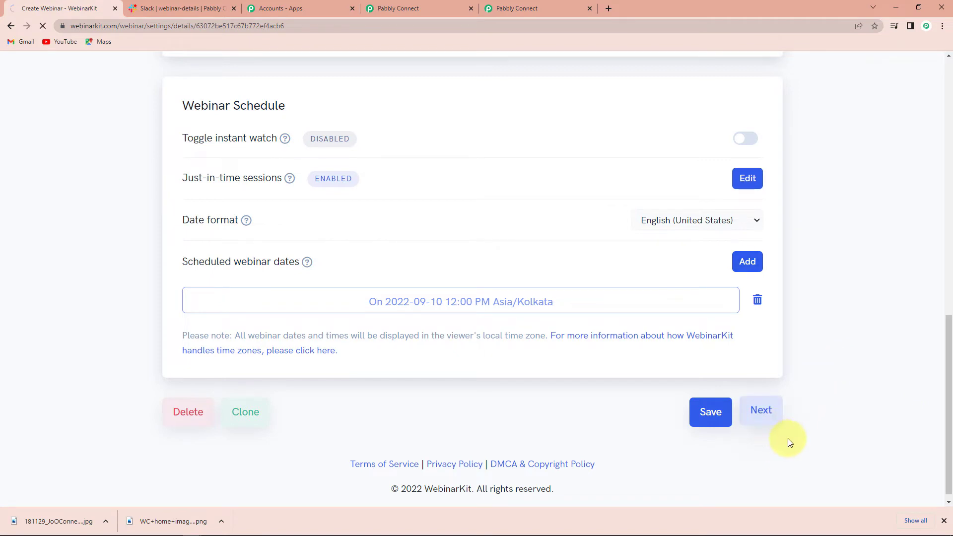
{"action": "scroll", "coordinate": [791, 336], "scroll_direction": "down", "scroll_amount": 4}
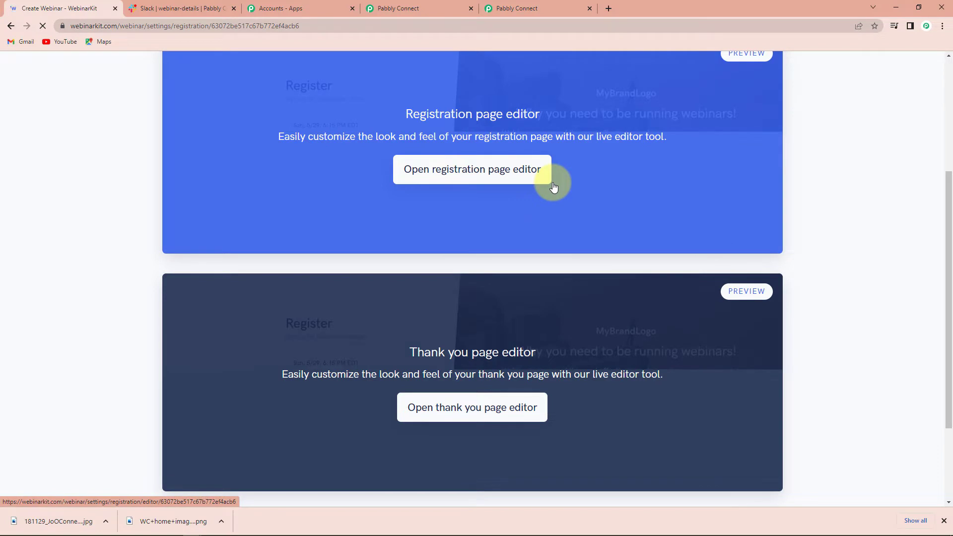
{"action": "scroll", "coordinate": [554, 187], "scroll_direction": "up", "scroll_amount": 3}
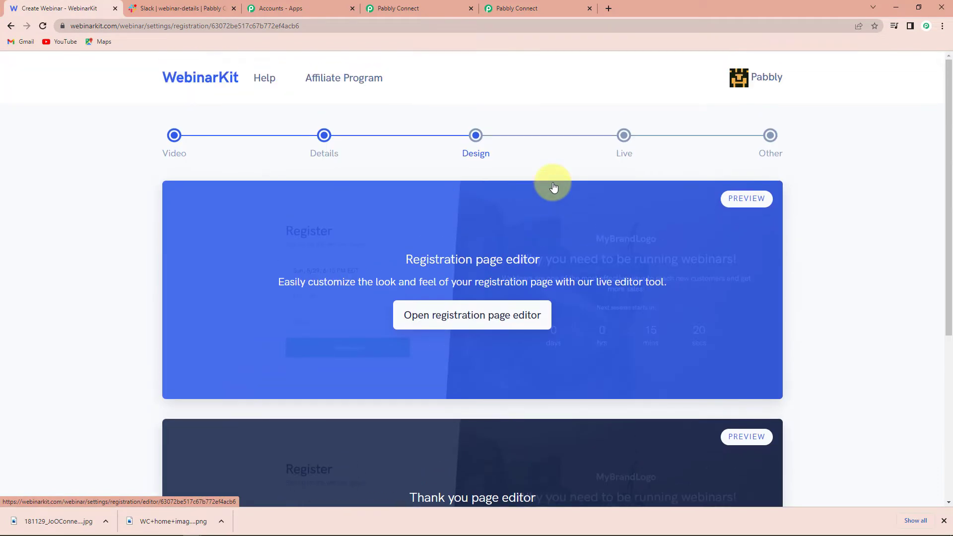
{"action": "left_click", "coordinate": [773, 155]}
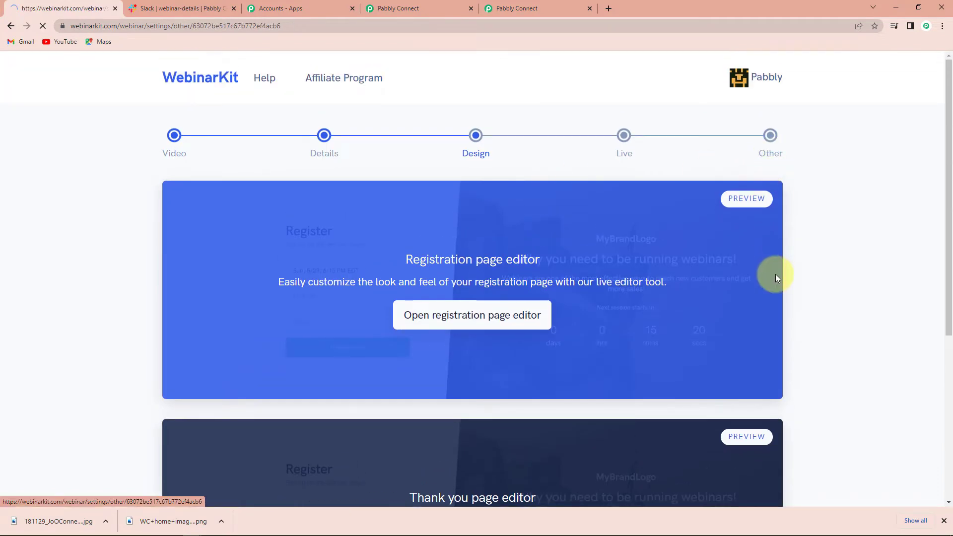
{"action": "scroll", "coordinate": [849, 305], "scroll_direction": "down", "scroll_amount": 15}
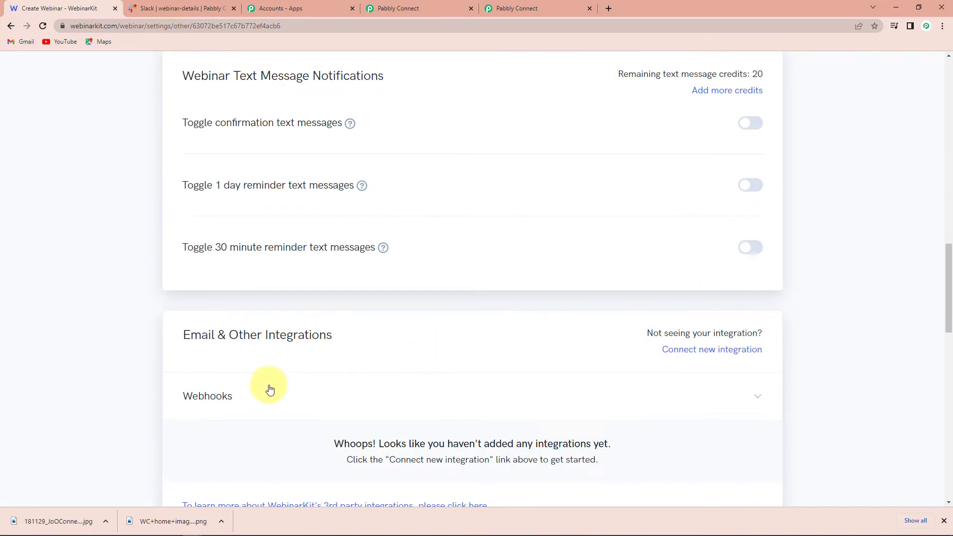
{"action": "scroll", "coordinate": [213, 394], "scroll_direction": "down", "scroll_amount": 3}
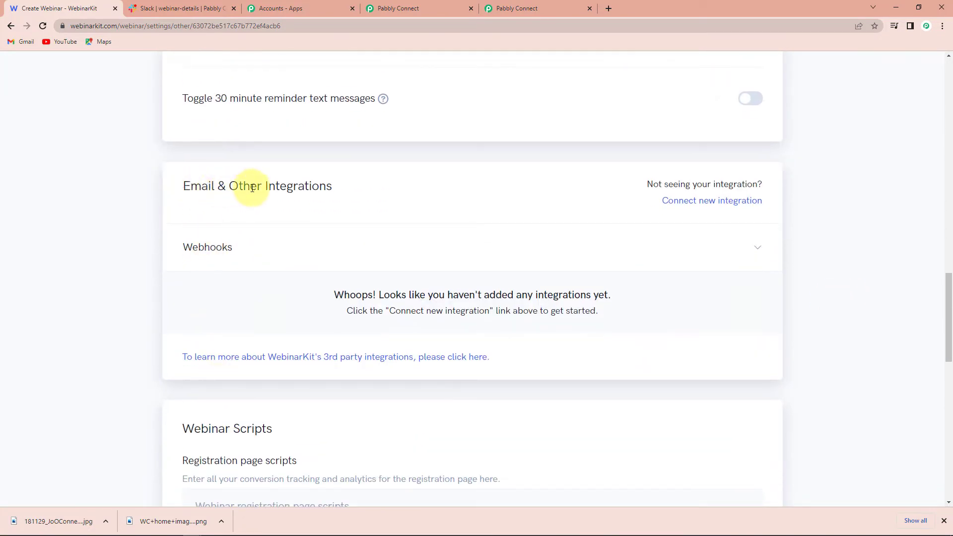
{"action": "left_click", "coordinate": [756, 250]}
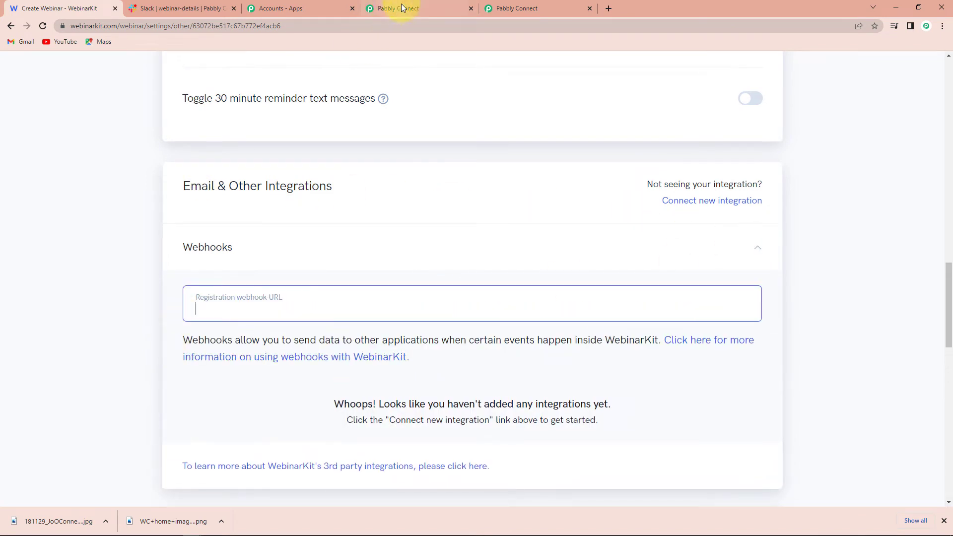
Copy the trigger's webhook URL from Pabbly Connect again and paste it into WebinarKit's registration webhook URL field.
{"action": "left_click", "coordinate": [407, 5]}
{"action": "left_click", "coordinate": [748, 275]}
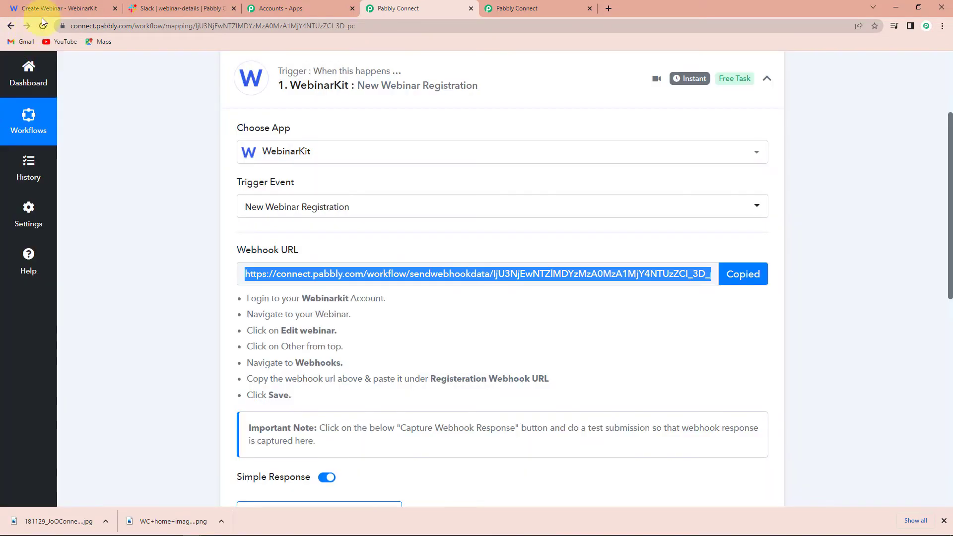
{"action": "left_click", "coordinate": [59, 7]}
{"action": "left_click", "coordinate": [295, 319]}
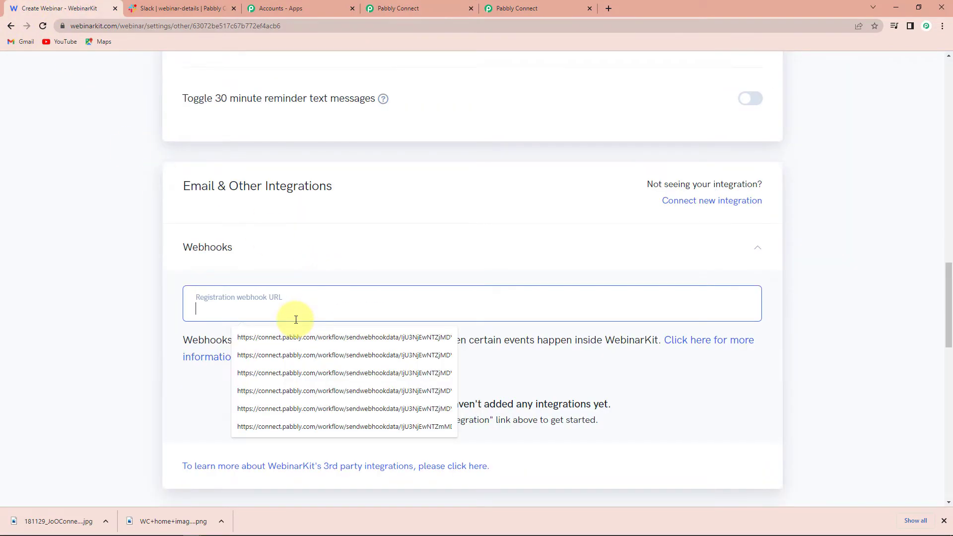
{"action": "key", "text": "ctrl+v"}
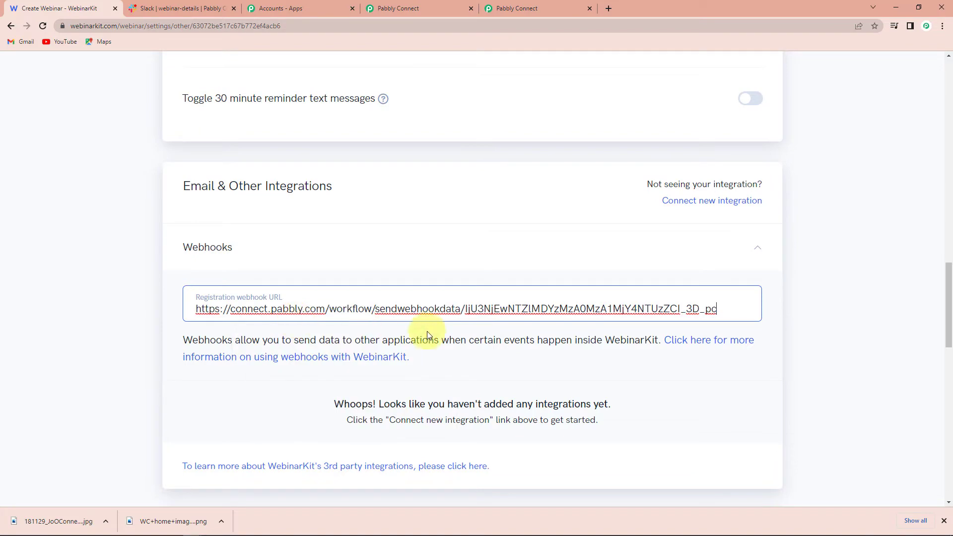
Complete the webinar setup so the webhook settings are saved.
{"action": "scroll", "coordinate": [435, 332], "scroll_direction": "down", "scroll_amount": 5}
{"action": "scroll", "coordinate": [443, 332], "scroll_direction": "down", "scroll_amount": 10}
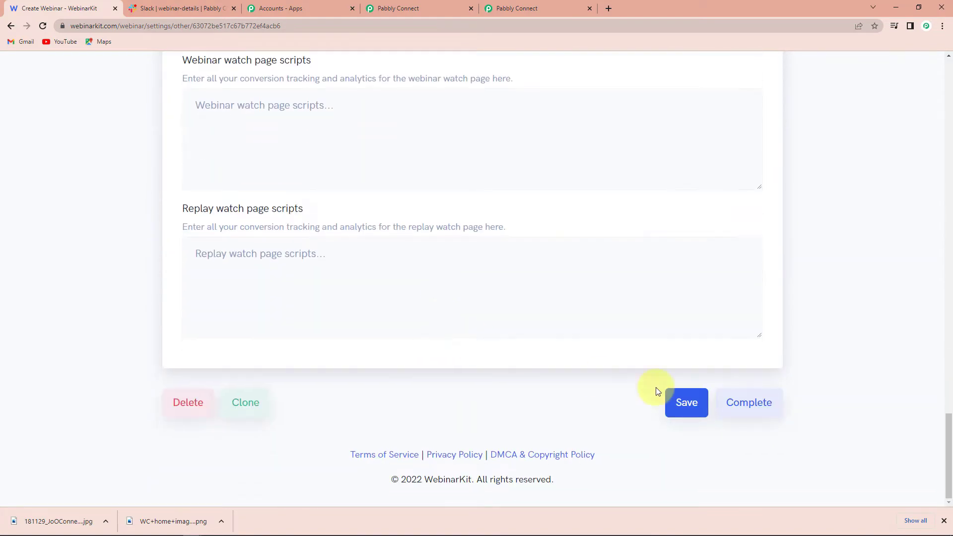
{"action": "left_click", "coordinate": [748, 407]}
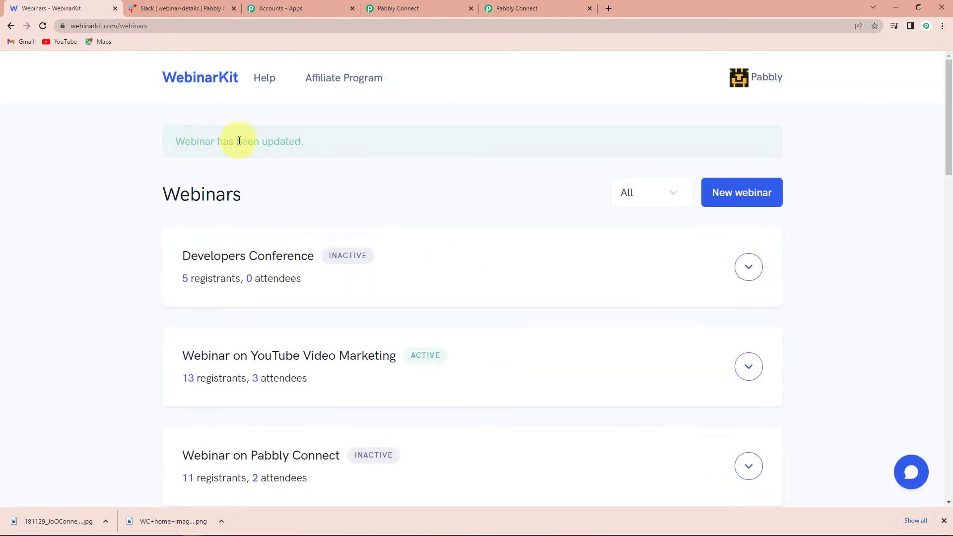
Switch to Pabbly Connect and check the webhook response capture status of the WebinarKit trigger.
{"action": "left_click", "coordinate": [408, 9]}
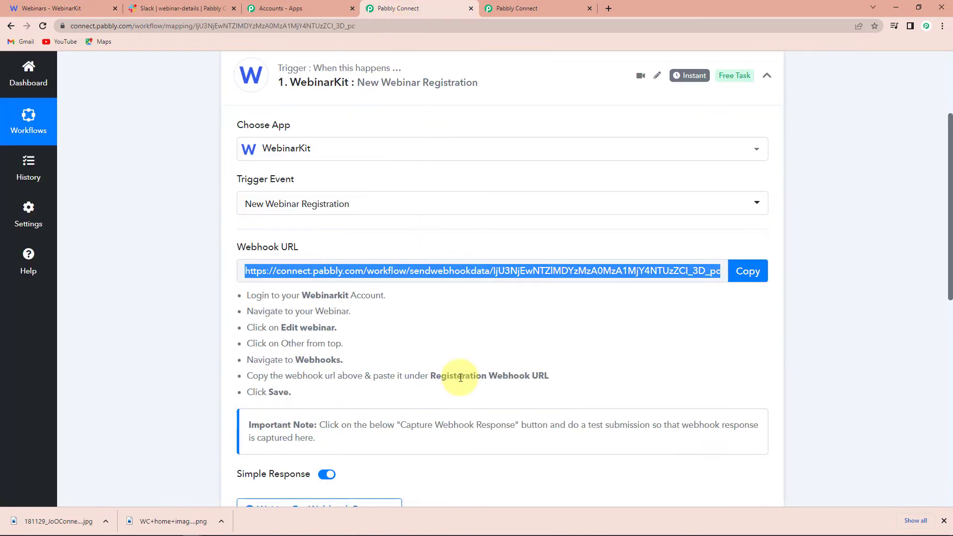
{"action": "scroll", "coordinate": [460, 378], "scroll_direction": "down", "scroll_amount": 5}
{"action": "left_click", "coordinate": [278, 270]}
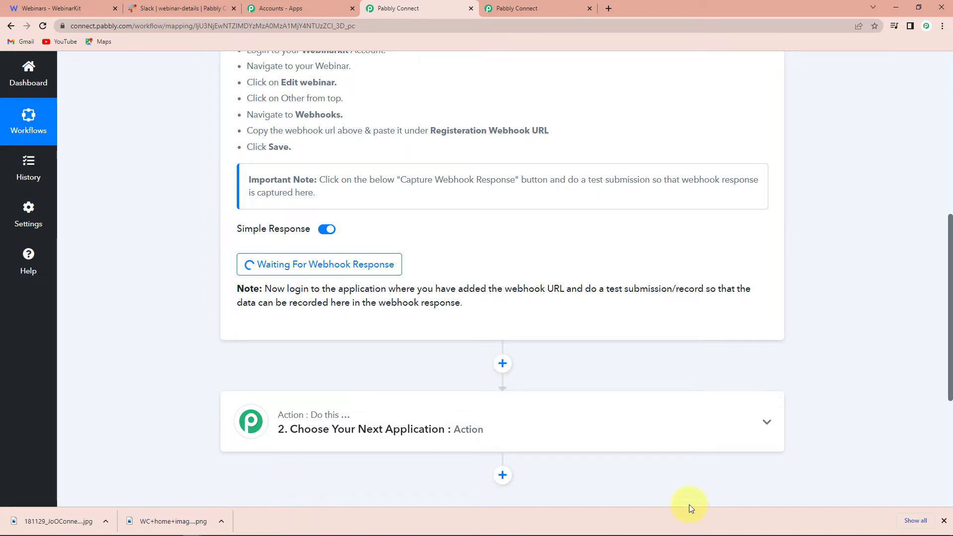
Switch to WebinarKit, open the registration link of "Webinar on Video Marketing", and bring up its registration form.
{"action": "left_click", "coordinate": [51, 8]}
{"action": "scroll", "coordinate": [466, 437], "scroll_direction": "down", "scroll_amount": 4}
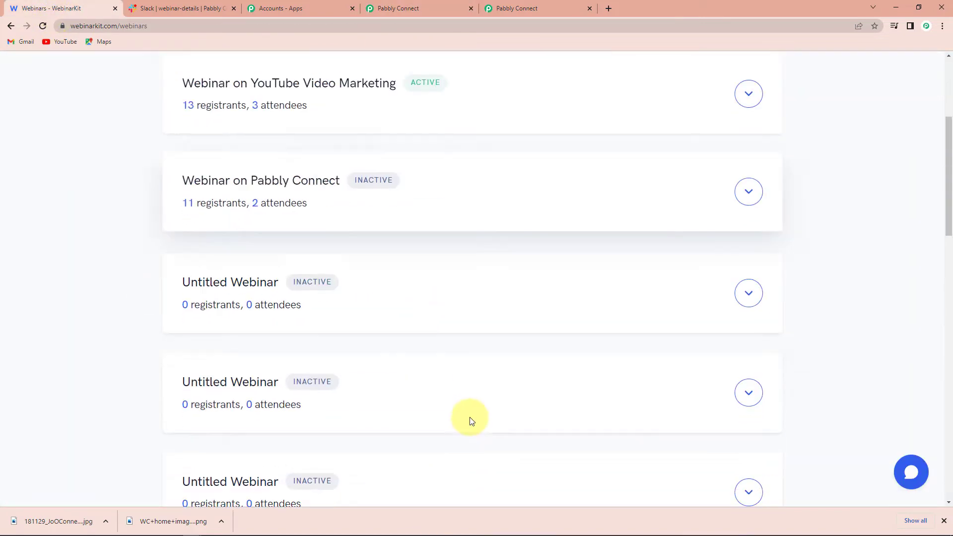
{"action": "scroll", "coordinate": [470, 421], "scroll_direction": "down", "scroll_amount": 10}
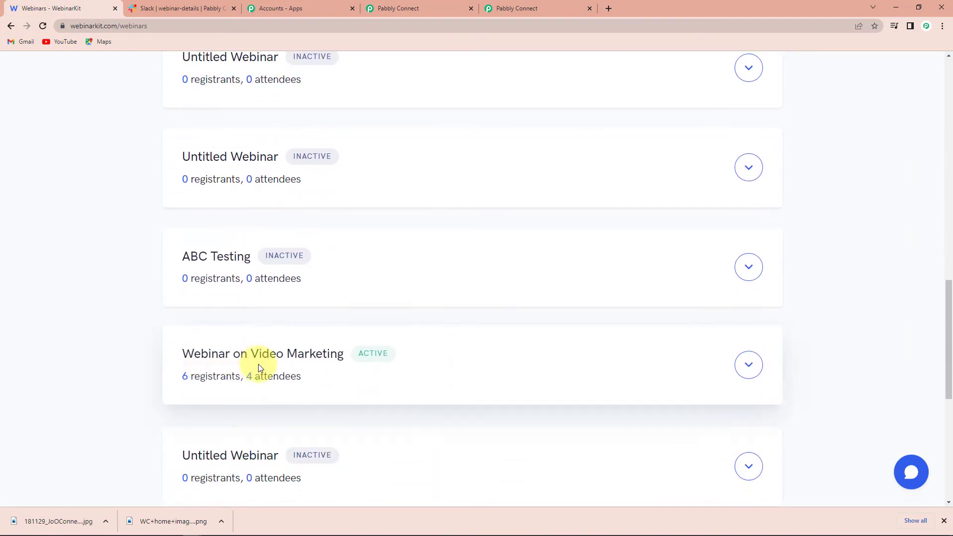
{"action": "left_click", "coordinate": [748, 365]}
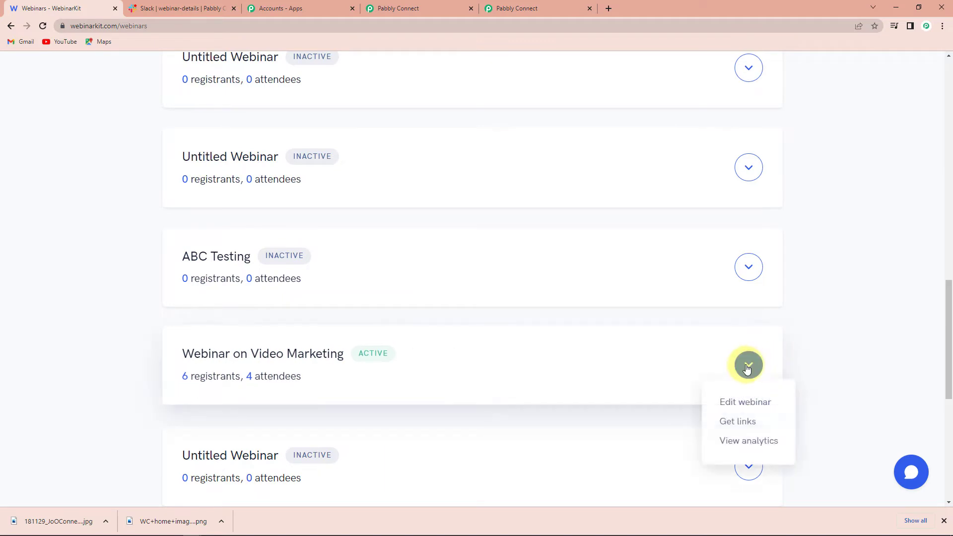
{"action": "left_click", "coordinate": [738, 423]}
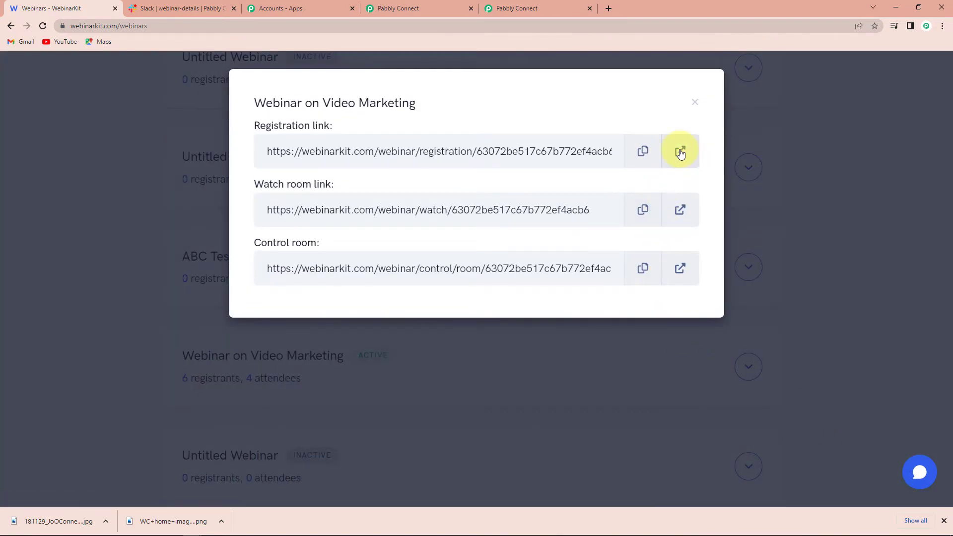
{"action": "left_click", "coordinate": [680, 152]}
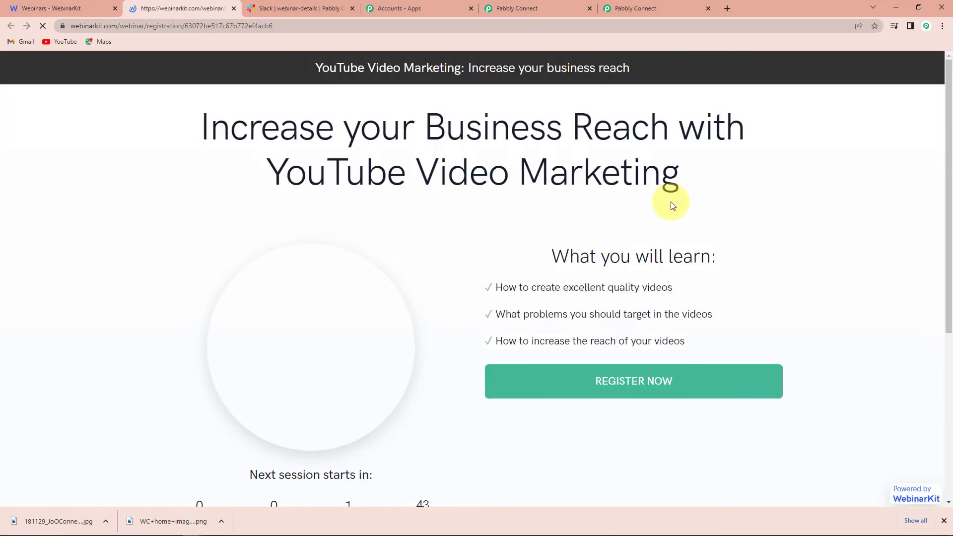
{"action": "left_click", "coordinate": [617, 395]}
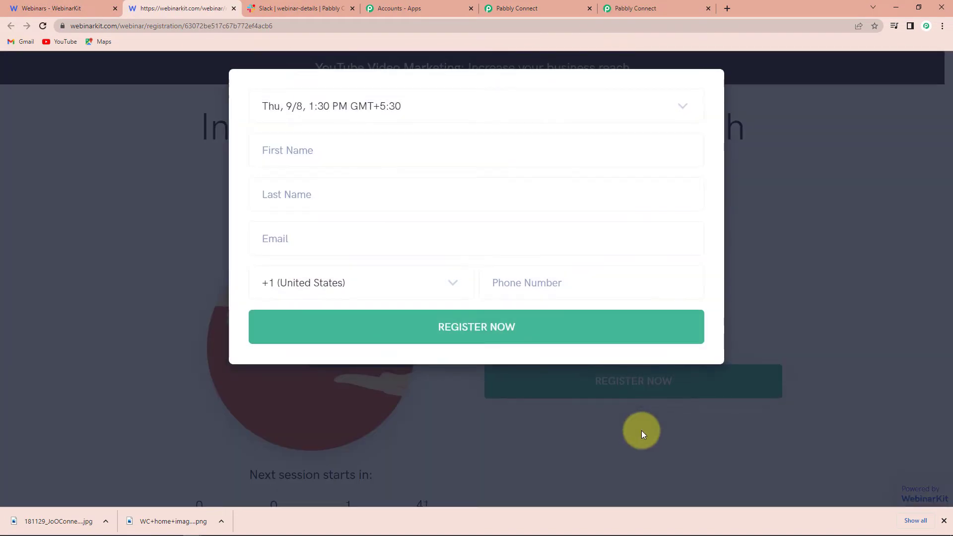
Choose the Sat, 9/10, 12:00 PM session for the test registration and fill in the registrant's first and last name.
{"action": "left_click", "coordinate": [660, 111]}
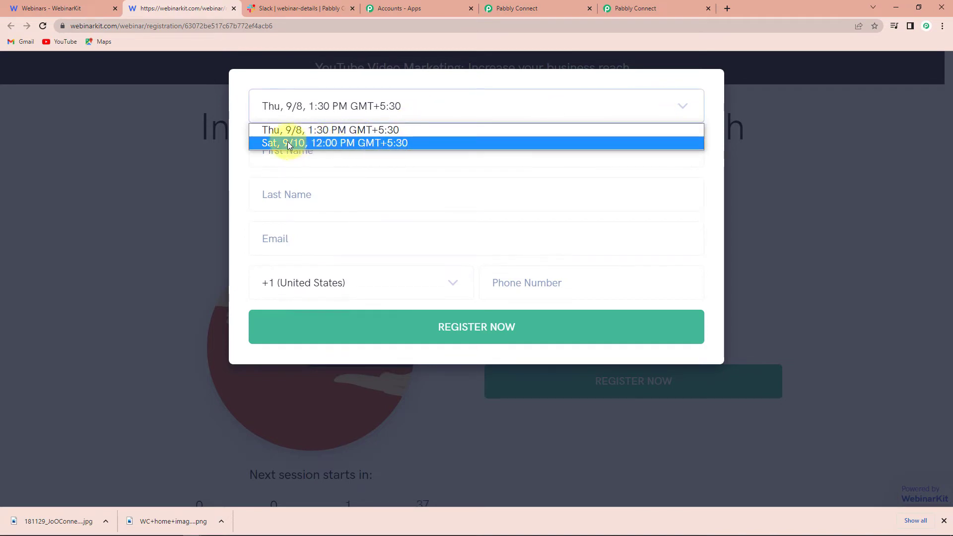
{"action": "left_click", "coordinate": [318, 143]}
{"action": "left_click", "coordinate": [291, 159]}
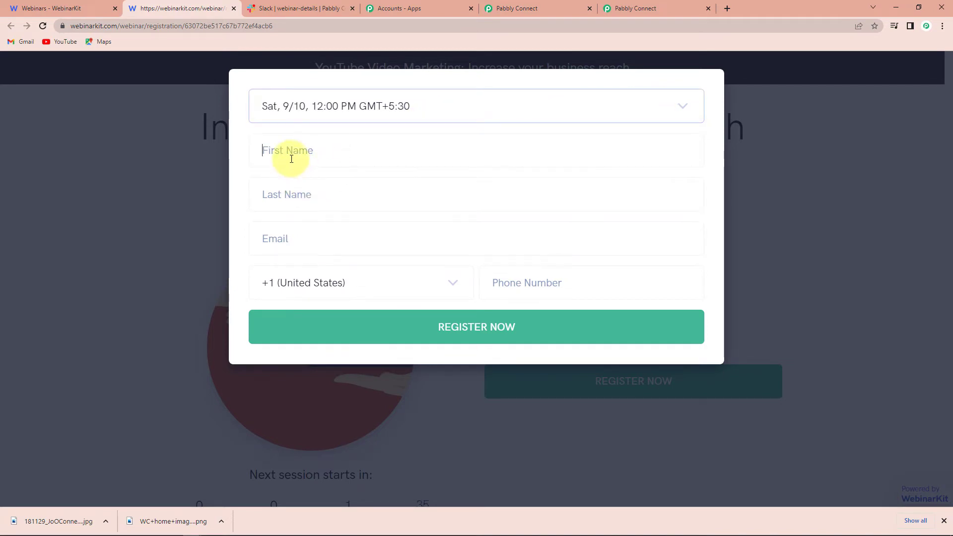
{"action": "left_click", "coordinate": [323, 185]}
{"action": "left_click", "coordinate": [315, 193]}
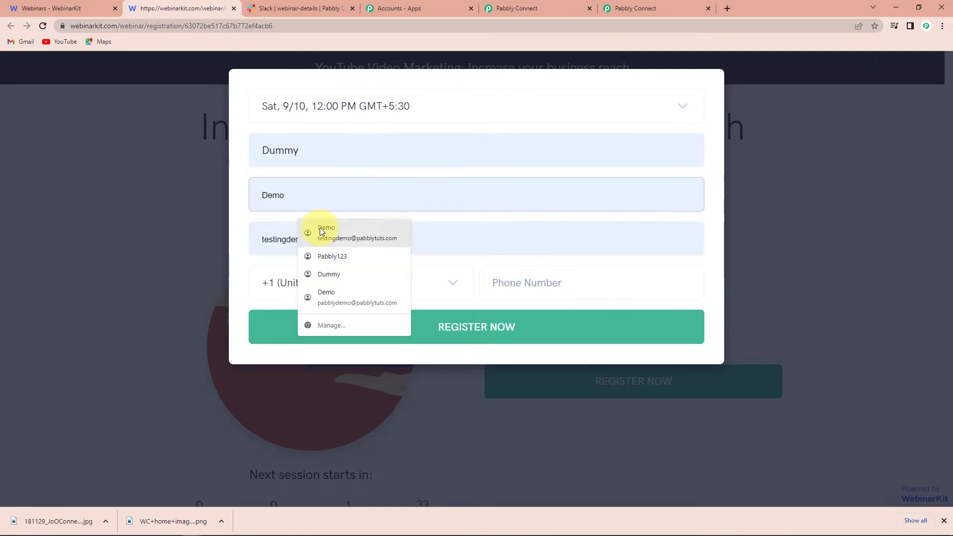
{"action": "left_click", "coordinate": [322, 258]}
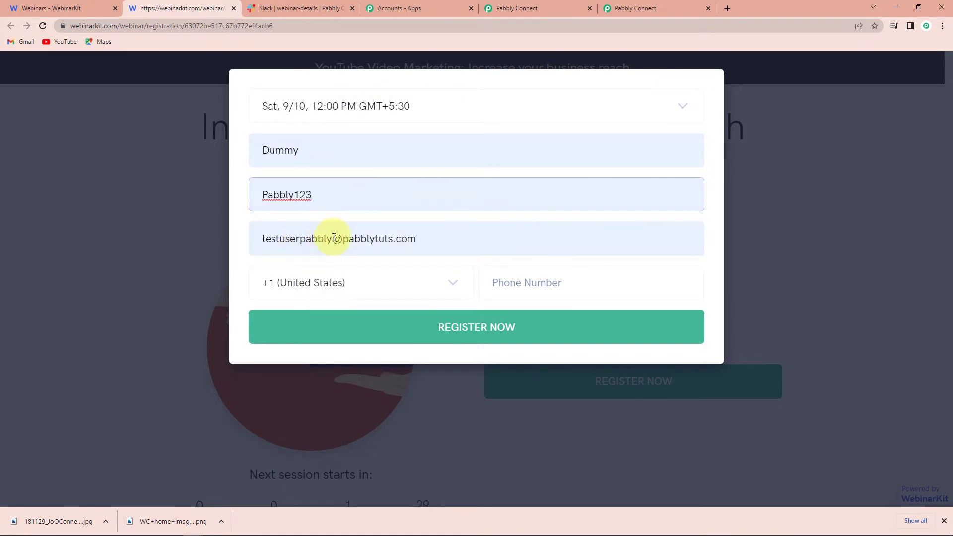
Replace the registrant's email with another test address and set the phone country code to +91 (India).
{"action": "left_click_drag", "start_coordinate": [332, 238], "coordinate": [228, 232]}
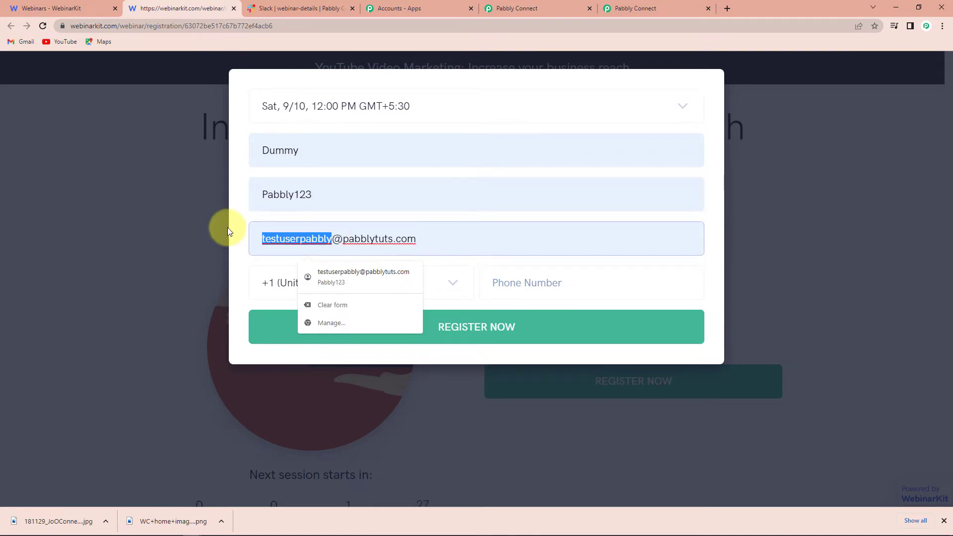
{"action": "type", "text": "dummy"}
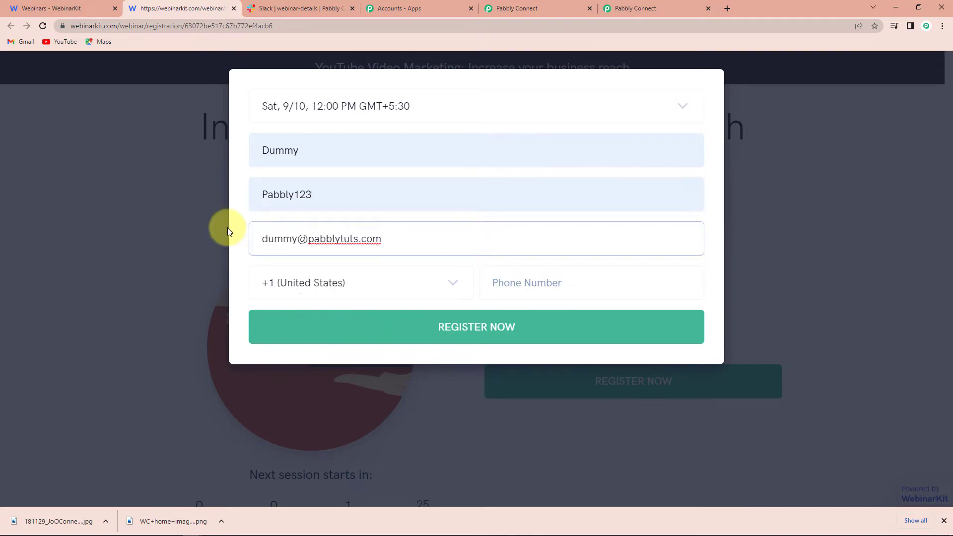
{"action": "left_click", "coordinate": [451, 281]}
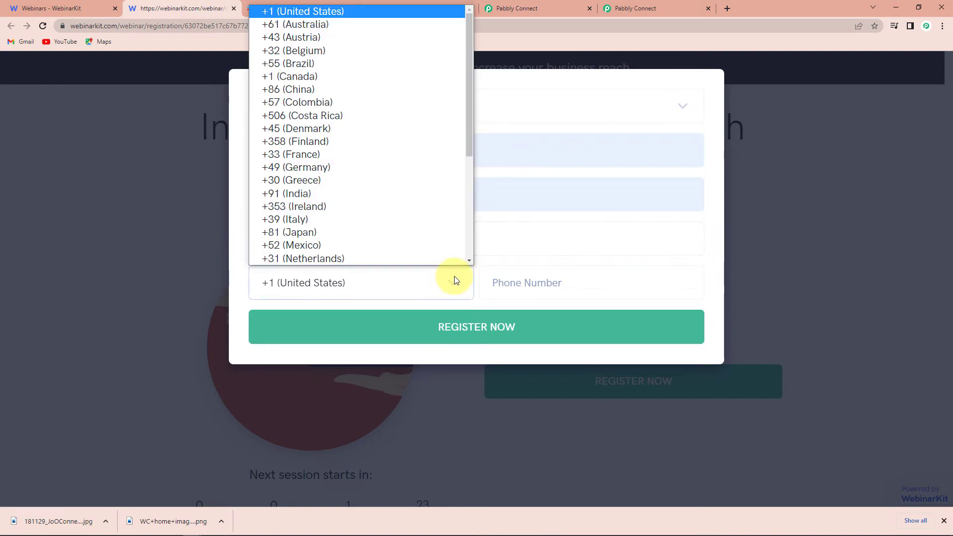
{"action": "left_click", "coordinate": [318, 192]}
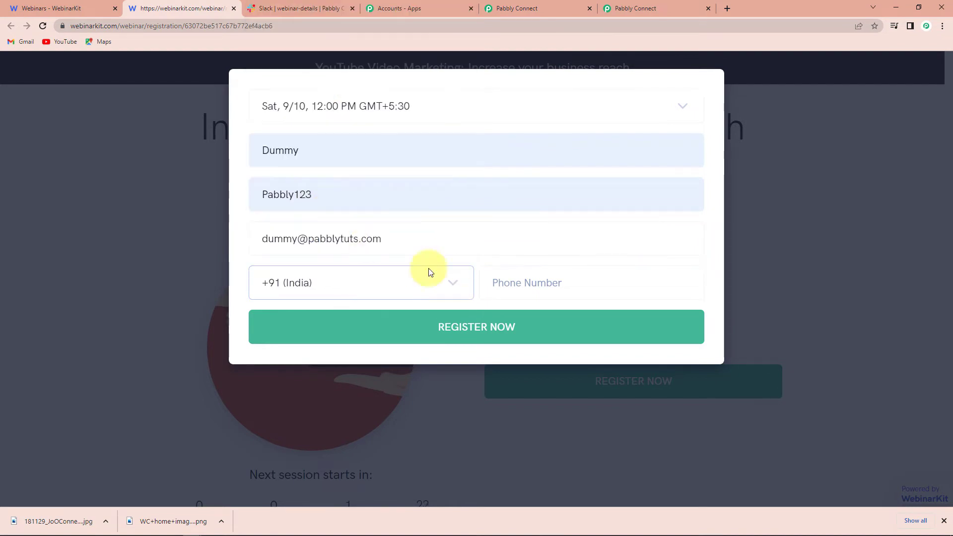
Fill in the registrant's phone number and submit the webinar registration.
{"action": "left_click", "coordinate": [553, 279]}
{"action": "left_click", "coordinate": [570, 314]}
{"action": "left_click", "coordinate": [561, 333]}
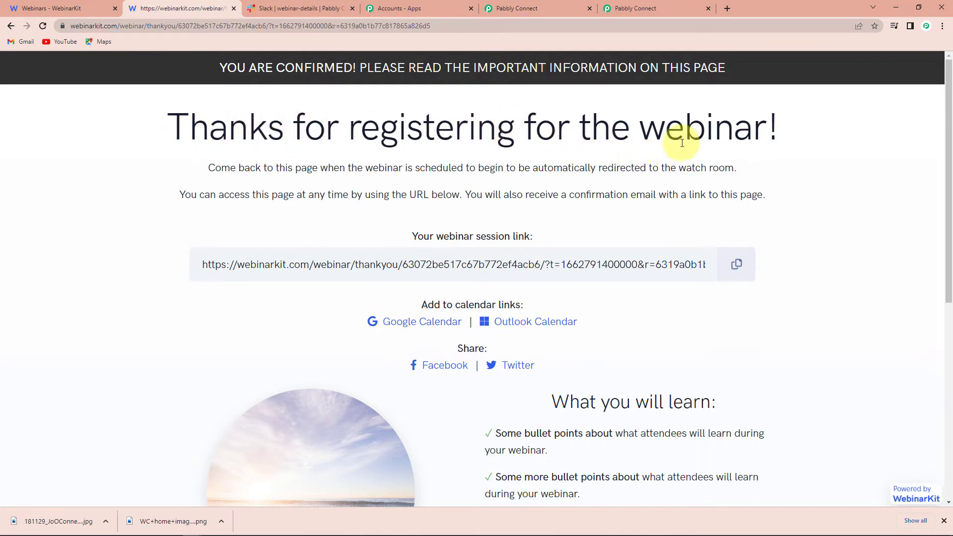
Switch to the Pabbly Connect workflow and review the registration fields in the captured webhook response.
{"action": "left_click", "coordinate": [520, 4]}
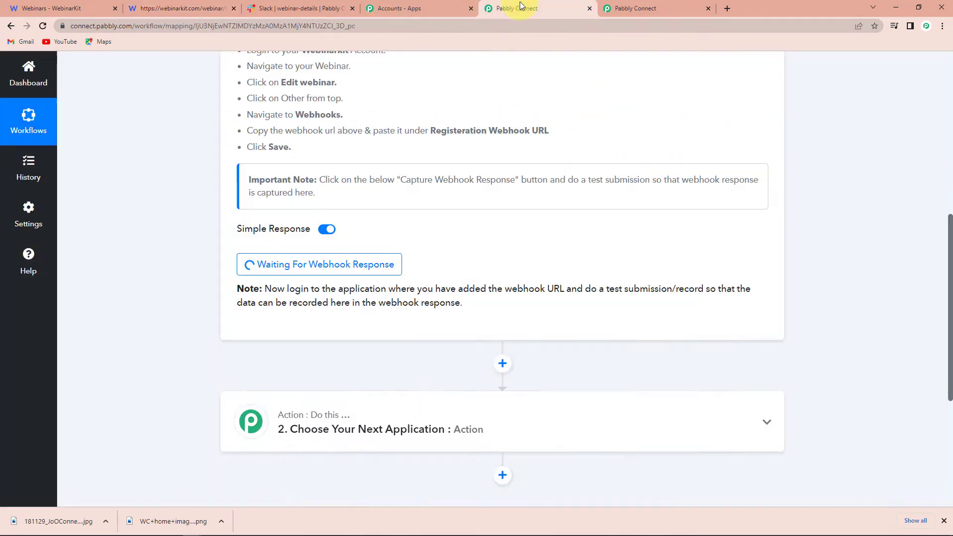
{"action": "scroll", "coordinate": [848, 281], "scroll_direction": "down", "scroll_amount": 3}
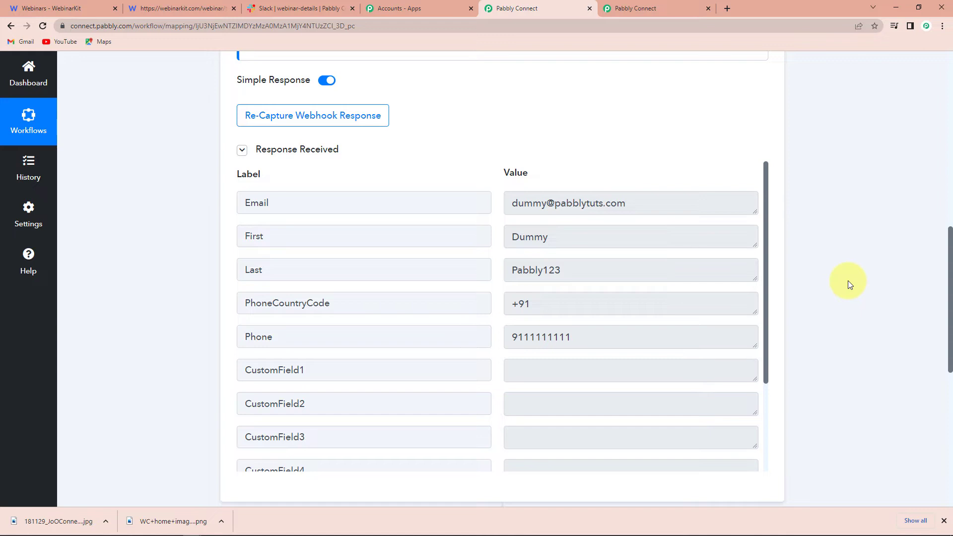
{"action": "scroll", "coordinate": [848, 281], "scroll_direction": "down", "scroll_amount": 1}
{"action": "scroll", "coordinate": [708, 224], "scroll_direction": "down", "scroll_amount": 3}
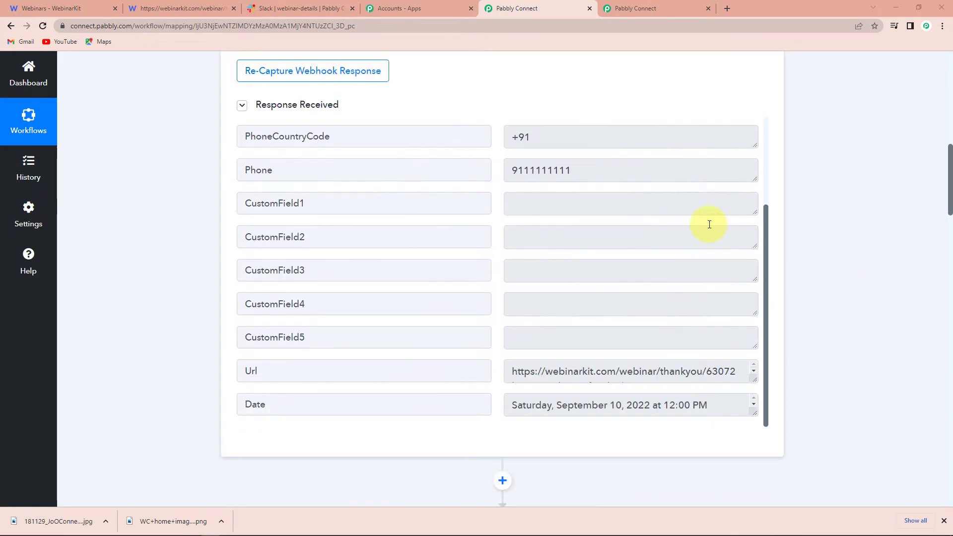
Correct "We ave received" to "We have received" in the message of the Slack Send Channel Message action.
{"action": "scroll", "coordinate": [834, 259], "scroll_direction": "down", "scroll_amount": 6}
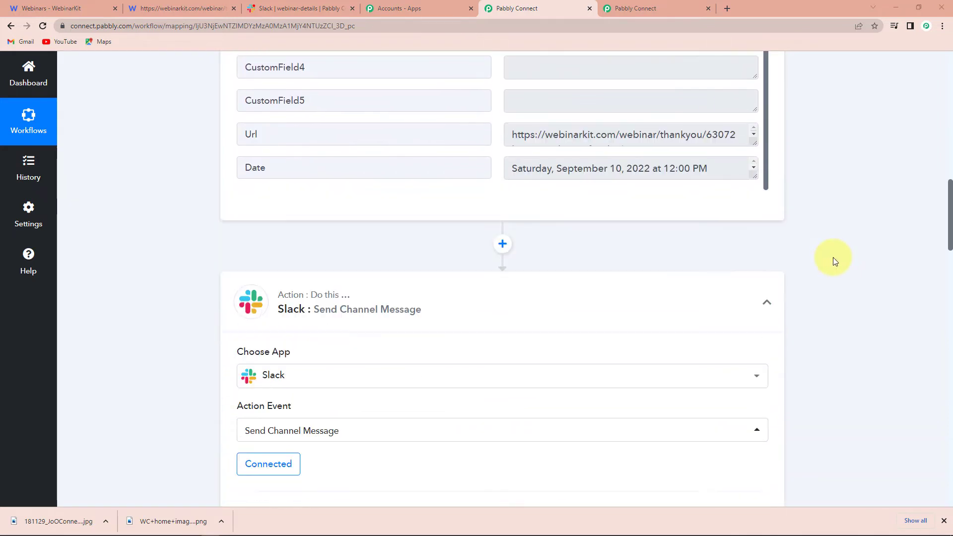
{"action": "scroll", "coordinate": [833, 259], "scroll_direction": "down", "scroll_amount": 2}
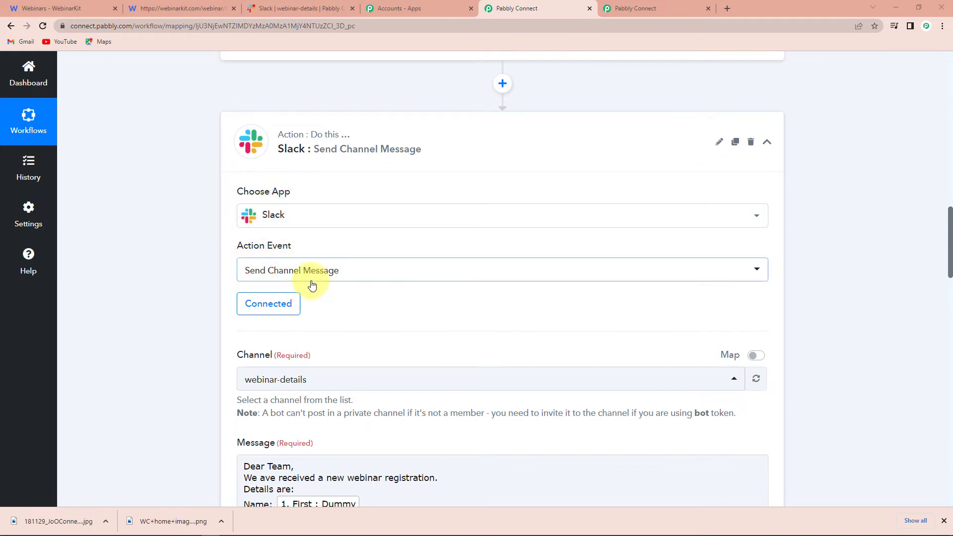
{"action": "scroll", "coordinate": [837, 275], "scroll_direction": "down", "scroll_amount": 2}
{"action": "scroll", "coordinate": [837, 275], "scroll_direction": "down", "scroll_amount": 1}
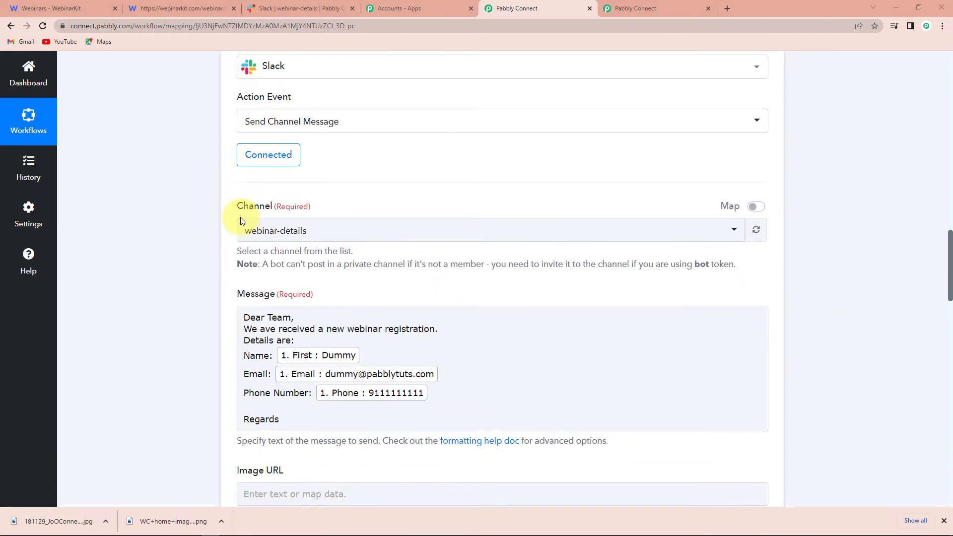
{"action": "scroll", "coordinate": [829, 205], "scroll_direction": "down", "scroll_amount": 2}
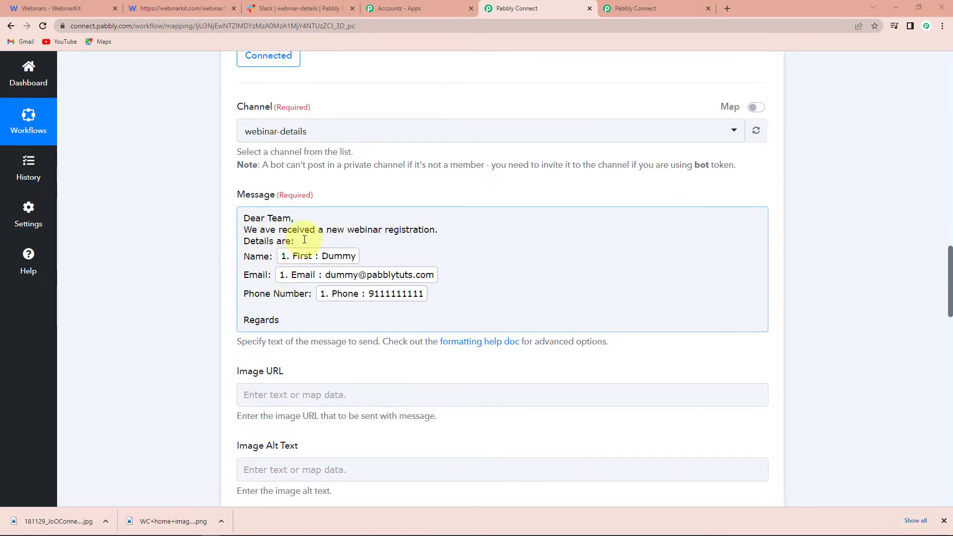
{"action": "left_click", "coordinate": [257, 232]}
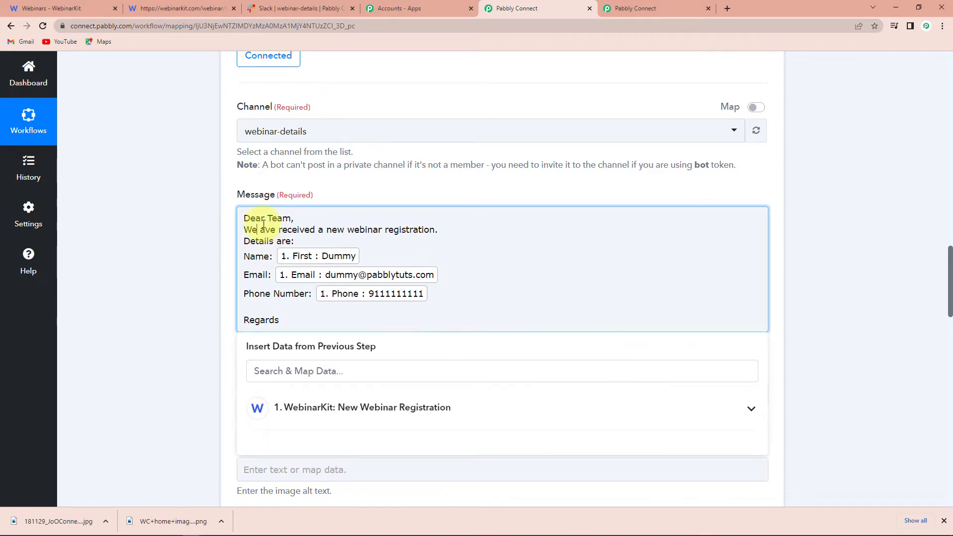
{"action": "mouse_move", "coordinate": [261, 230]}
{"action": "left_mouse_down"}
{"action": "mouse_move", "coordinate": [298, 289]}
{"action": "mouse_move", "coordinate": [265, 230]}
{"action": "left_mouse_up"}
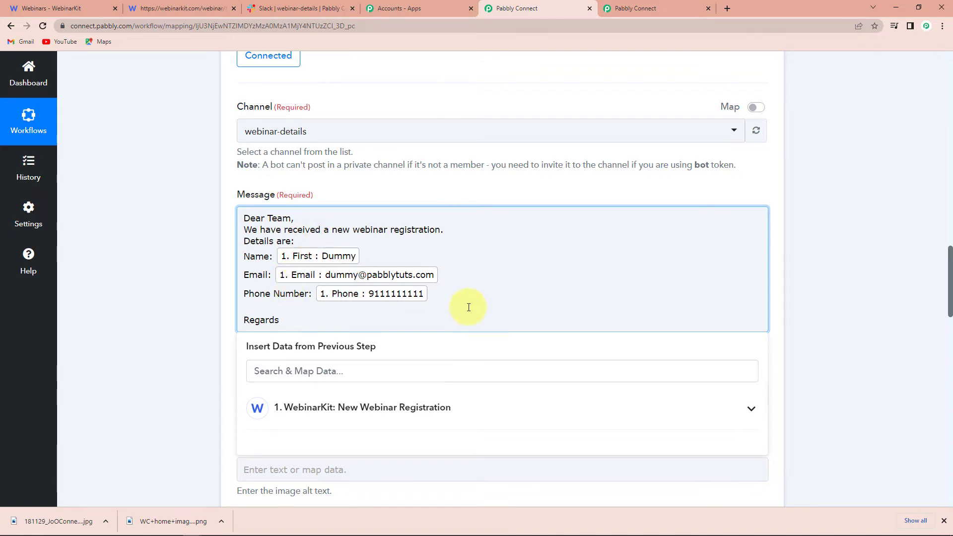
Review the Slack action's received response and switch to the webinar-details channel in Slack.
{"action": "scroll", "coordinate": [469, 307], "scroll_direction": "down", "scroll_amount": 1}
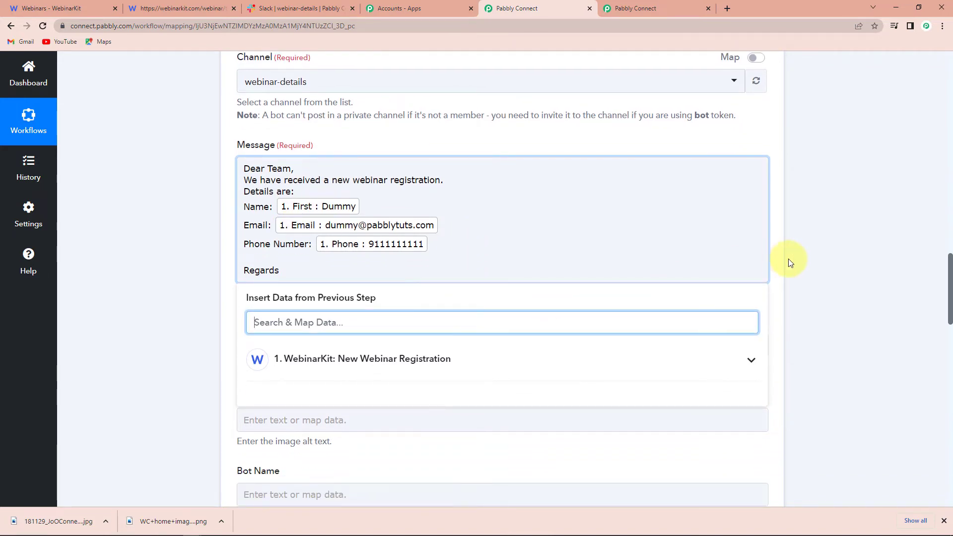
{"action": "scroll", "coordinate": [788, 258], "scroll_direction": "down", "scroll_amount": 4}
{"action": "scroll", "coordinate": [809, 264], "scroll_direction": "down", "scroll_amount": 10}
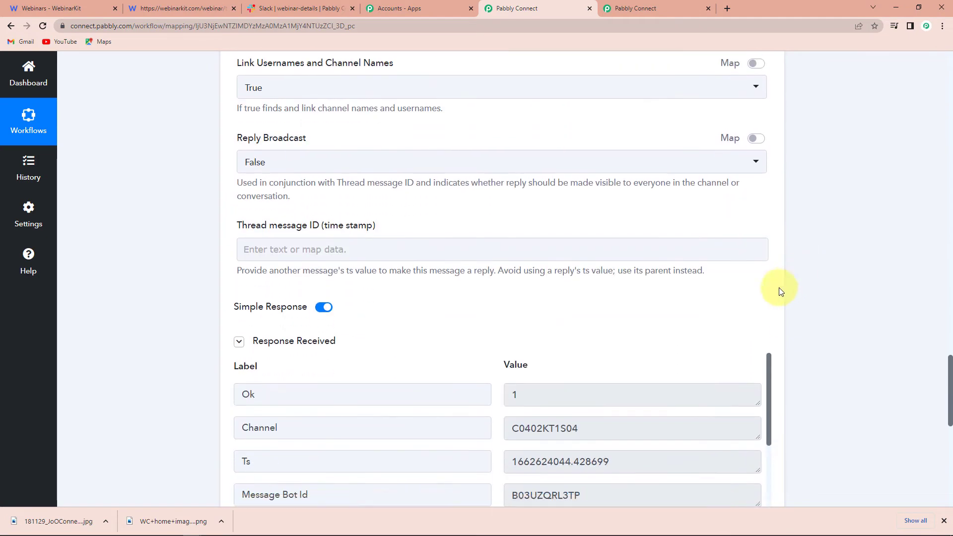
{"action": "scroll", "coordinate": [861, 281], "scroll_direction": "down", "scroll_amount": 4}
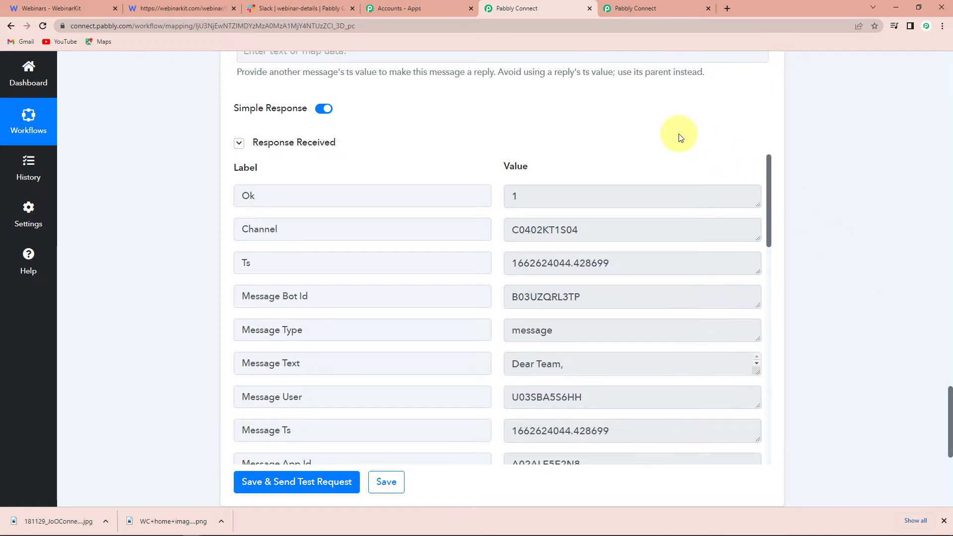
{"action": "left_click", "coordinate": [299, 8]}
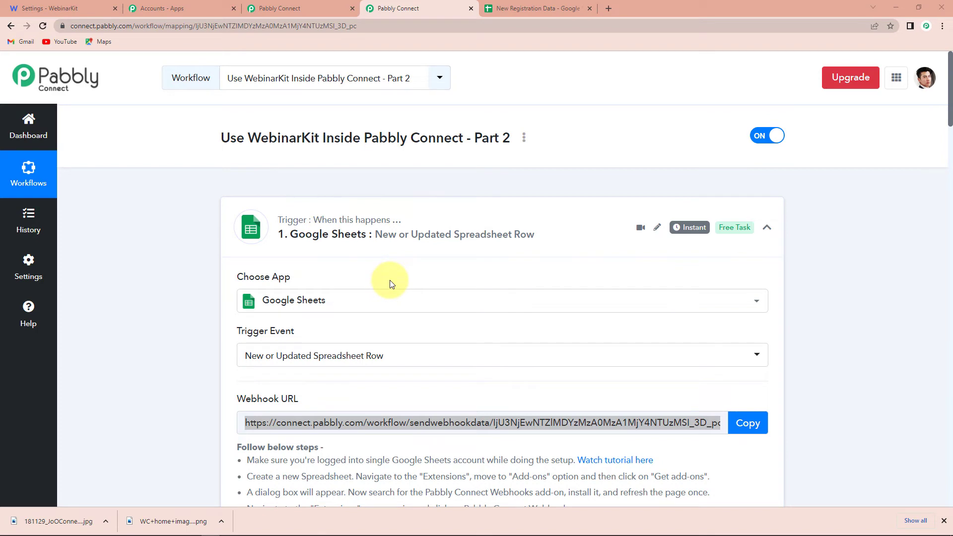
Review the Google Sheets New or Updated Spreadsheet Row trigger and its response in the "Use WebinarKit Inside Pabbly Connect - Part 2" workflow.
{"action": "scroll", "coordinate": [389, 283], "scroll_direction": "down", "scroll_amount": 3}
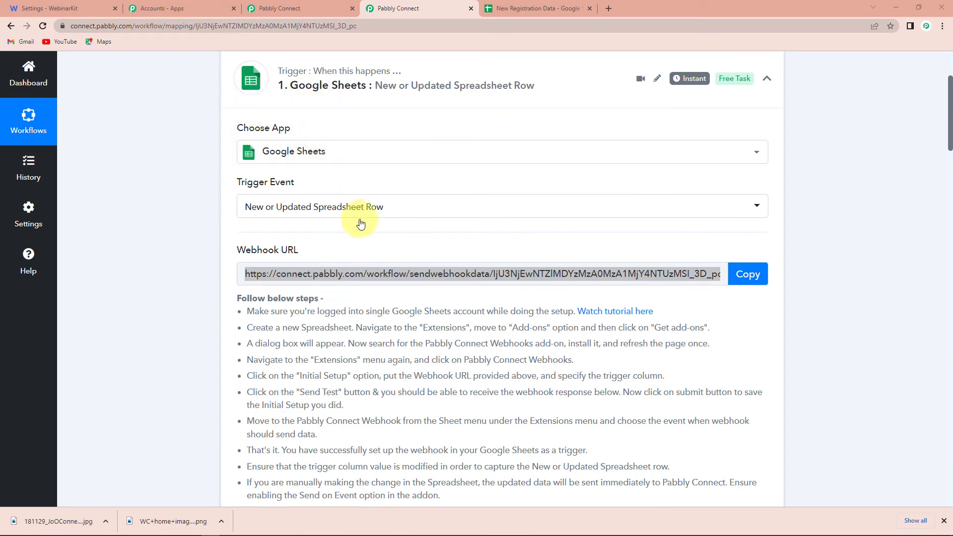
{"action": "scroll", "coordinate": [362, 218], "scroll_direction": "down", "scroll_amount": 5}
{"action": "scroll", "coordinate": [381, 247], "scroll_direction": "down", "scroll_amount": 4}
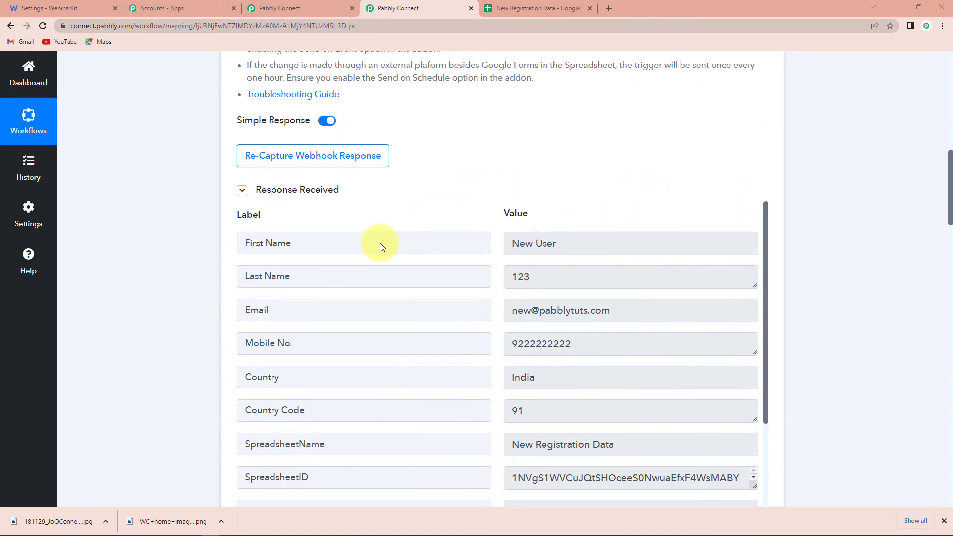
{"action": "scroll", "coordinate": [380, 246], "scroll_direction": "down", "scroll_amount": 1}
{"action": "scroll", "coordinate": [385, 258], "scroll_direction": "up", "scroll_amount": 1}
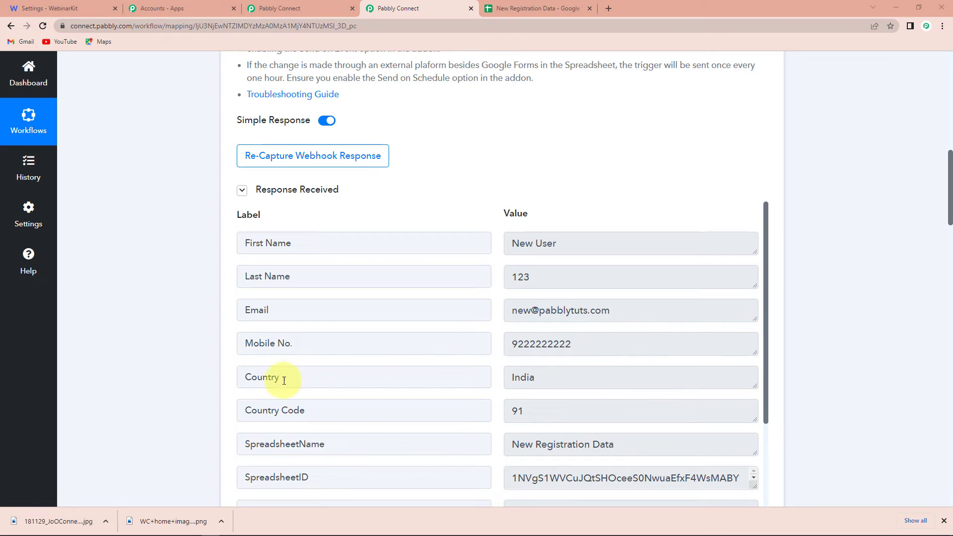
{"action": "scroll", "coordinate": [657, 436], "scroll_direction": "down", "scroll_amount": 3}
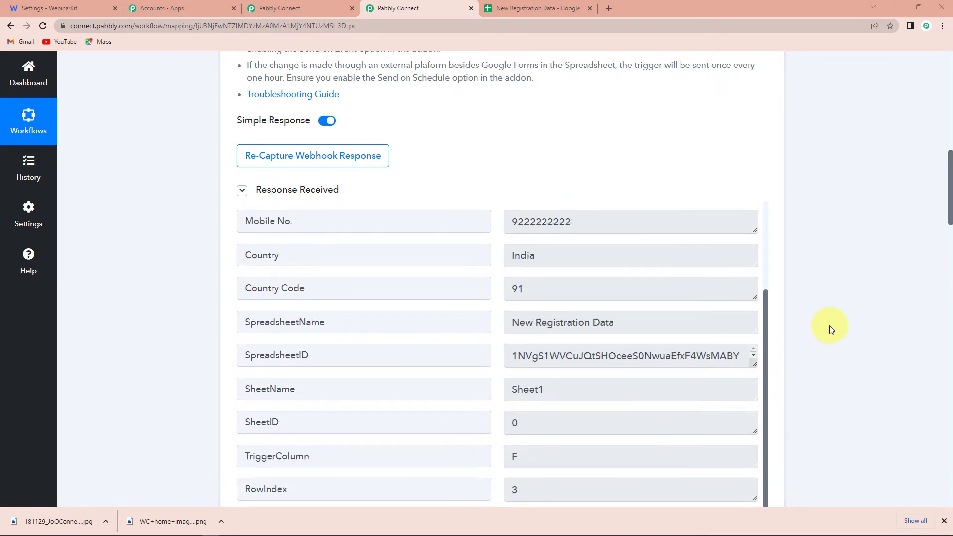
{"action": "scroll", "coordinate": [829, 326], "scroll_direction": "down", "scroll_amount": 4}
{"action": "scroll", "coordinate": [829, 325], "scroll_direction": "down", "scroll_amount": 5}
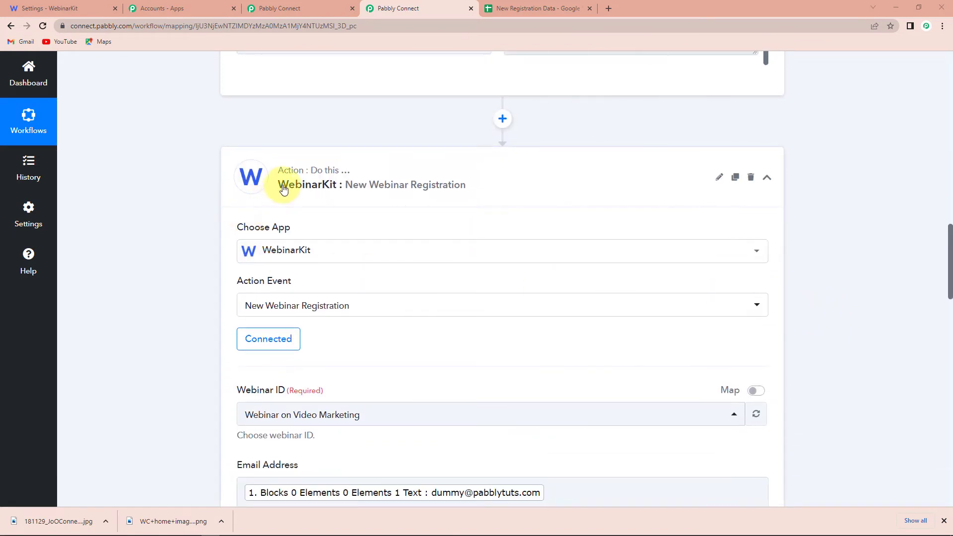
Set the WebinarKit action event to New Webinar Registration and save the existing connection WebinarKit #5.
{"action": "scroll", "coordinate": [287, 250], "scroll_direction": "down", "scroll_amount": 3}
{"action": "left_click", "coordinate": [387, 157]}
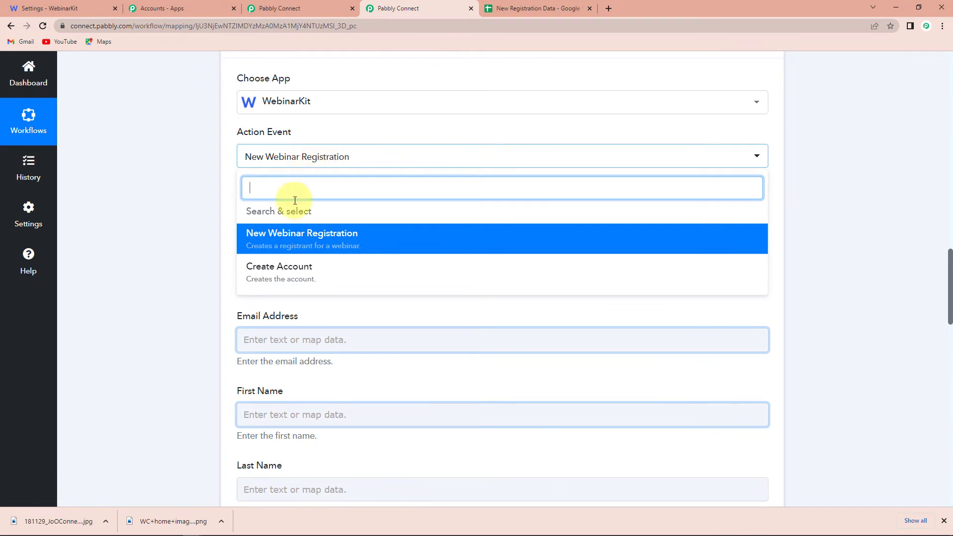
{"action": "left_click", "coordinate": [290, 236]}
{"action": "left_click", "coordinate": [268, 189]}
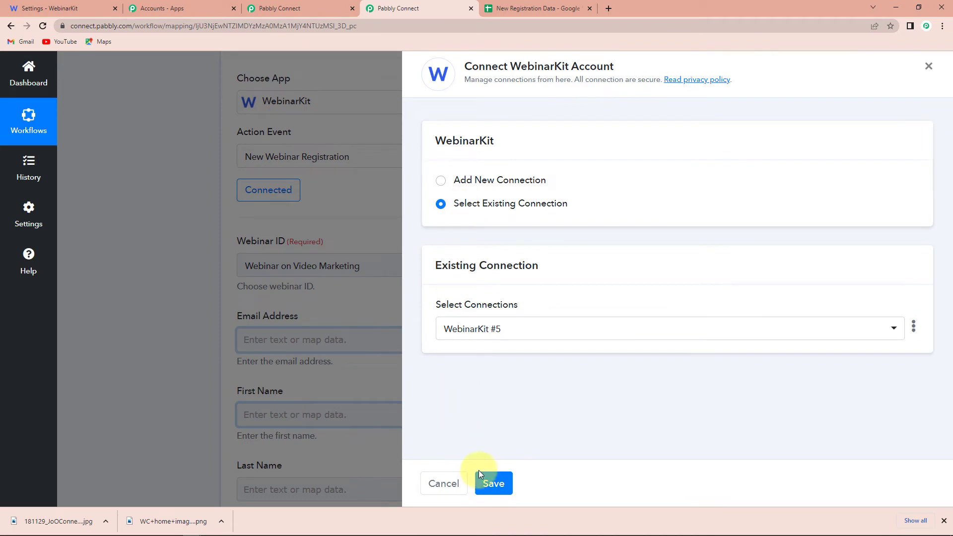
{"action": "left_click", "coordinate": [500, 482]}
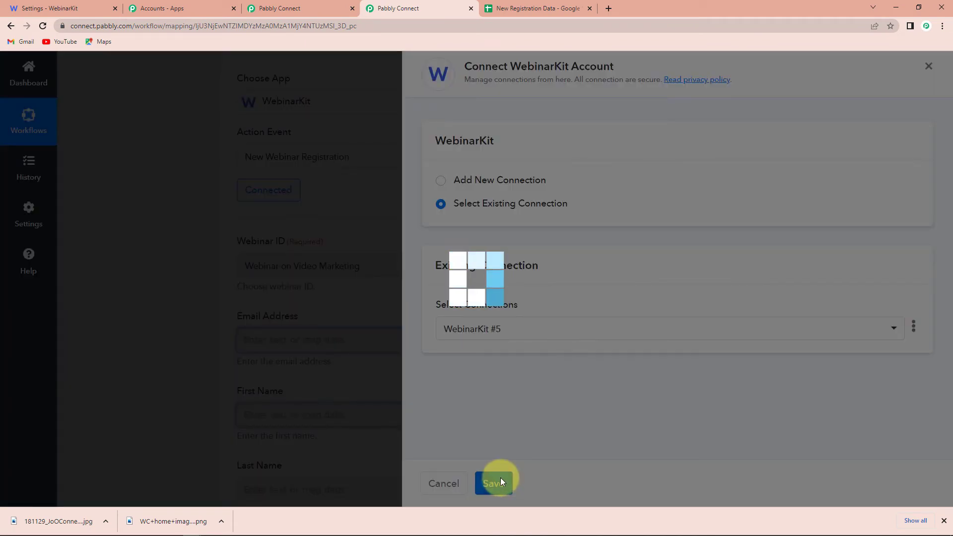
Choose "Webinar on Video Marketing" as the webinar ID of the WebinarKit action.
{"action": "scroll", "coordinate": [389, 310], "scroll_direction": "down", "scroll_amount": 3}
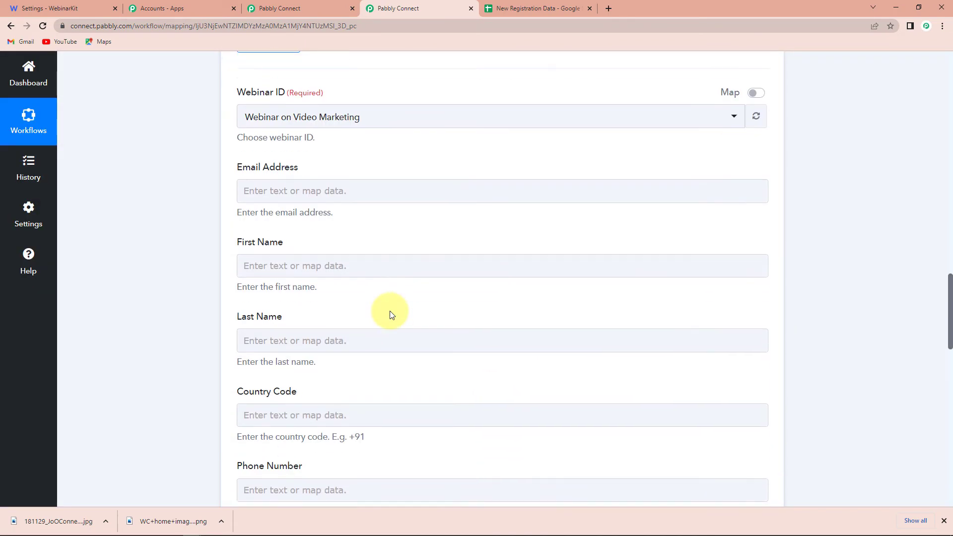
{"action": "left_click", "coordinate": [405, 117]}
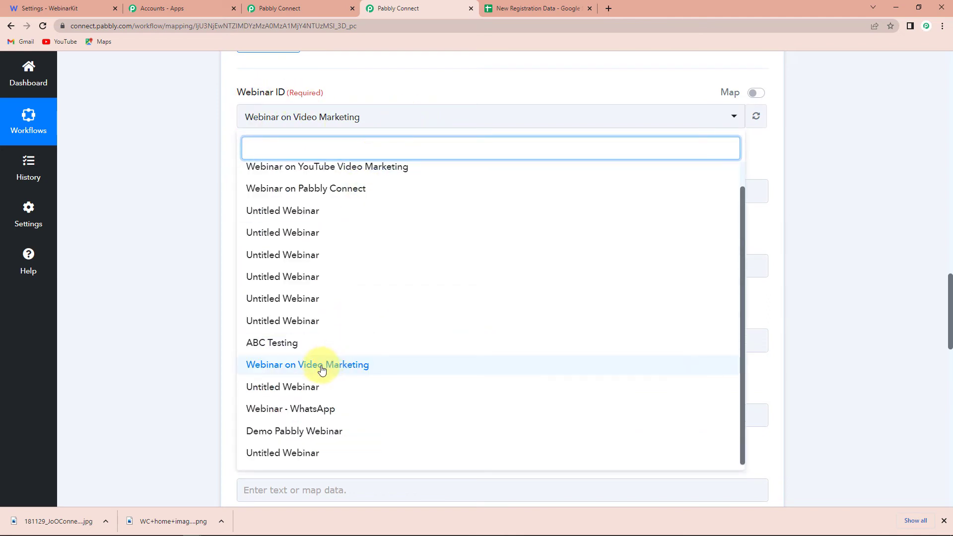
{"action": "left_click", "coordinate": [304, 366]}
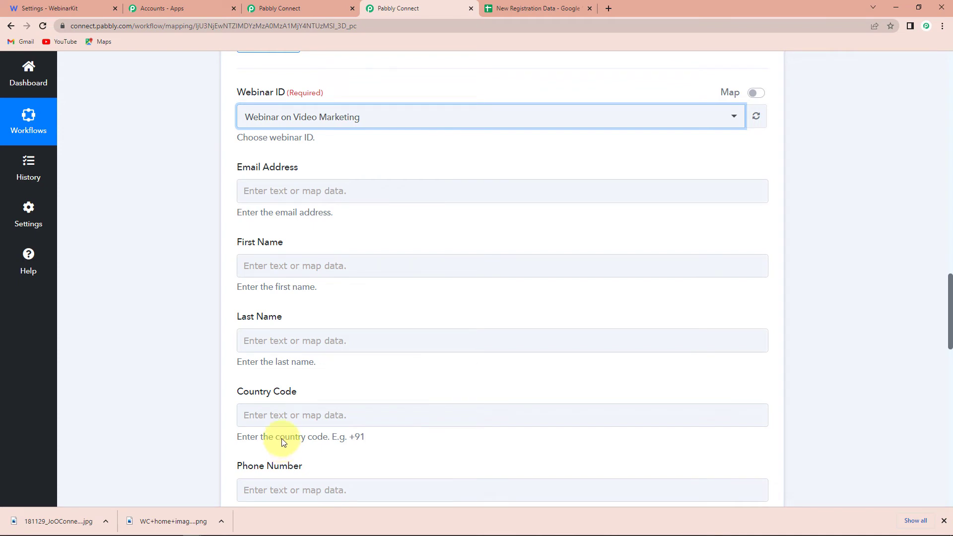
Map the Email value from the Google Sheets step to the action's Email Address field.
{"action": "left_click", "coordinate": [272, 191]}
{"action": "left_click", "coordinate": [305, 279]}
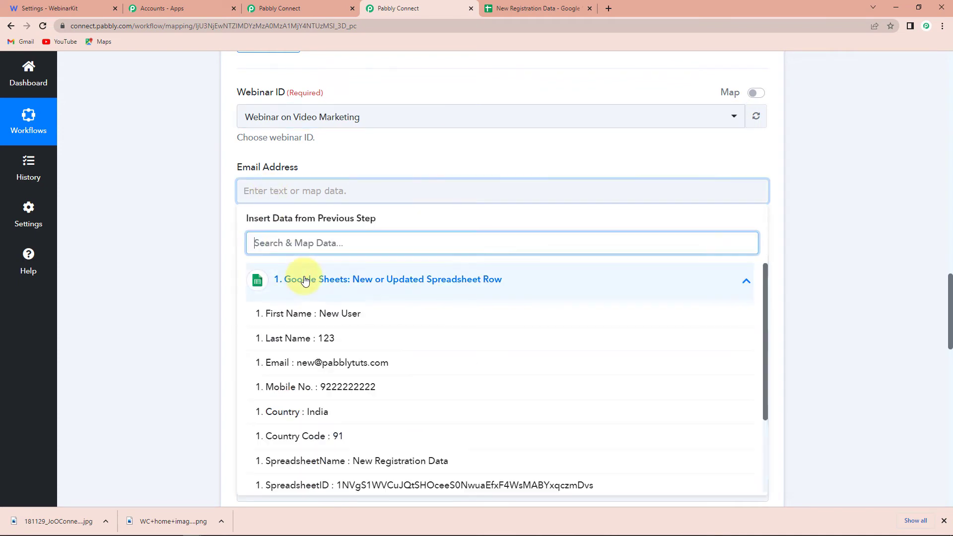
{"action": "left_click", "coordinate": [318, 363]}
{"action": "left_click", "coordinate": [149, 256]}
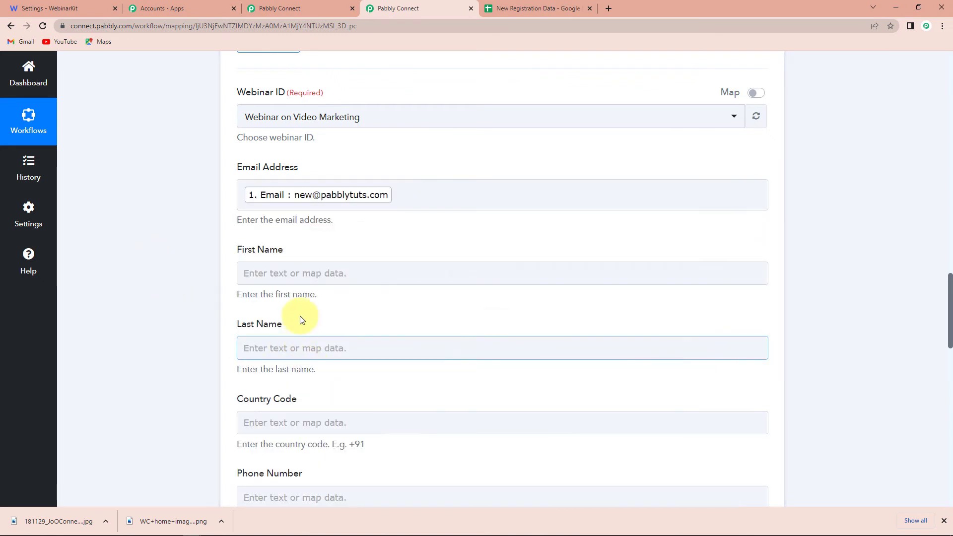
Map the First Name and Last Name values from the Google Sheets step to the matching registrant fields.
{"action": "left_click", "coordinate": [298, 272]}
{"action": "left_click", "coordinate": [304, 362]}
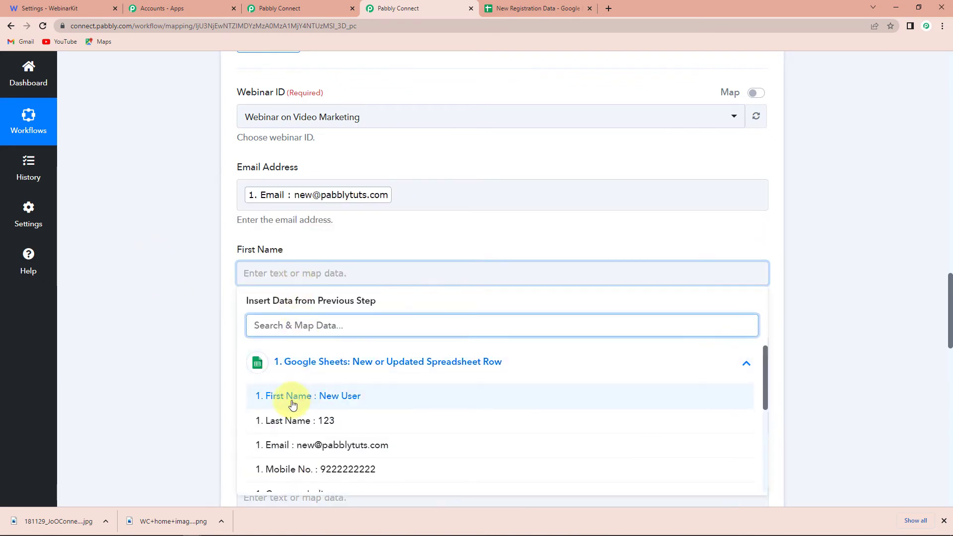
{"action": "left_click", "coordinate": [293, 403]}
{"action": "left_click", "coordinate": [179, 361]}
{"action": "scroll", "coordinate": [179, 362], "scroll_direction": "down", "scroll_amount": 3}
{"action": "left_click", "coordinate": [298, 205]}
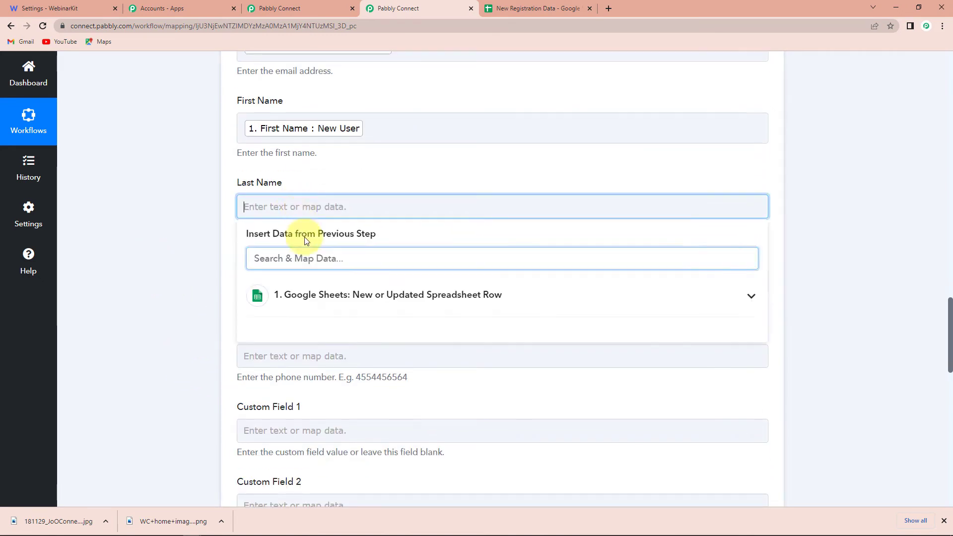
{"action": "left_click", "coordinate": [298, 296]}
{"action": "left_click", "coordinate": [293, 353]}
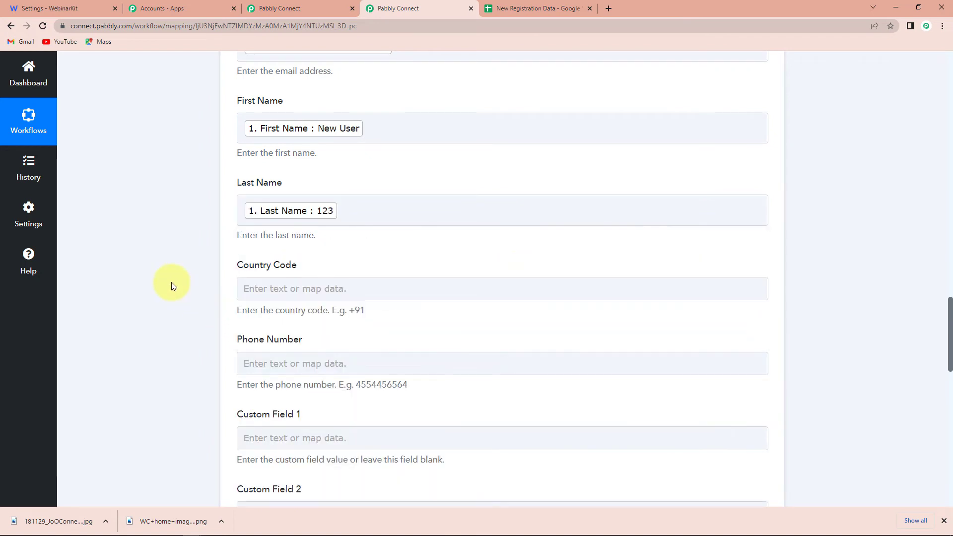
Map the Google Sheets Country Code value to the Country Code field and prefix it with "+".
{"action": "scroll", "coordinate": [172, 287], "scroll_direction": "down", "scroll_amount": 2}
{"action": "left_click", "coordinate": [319, 189]}
{"action": "left_click", "coordinate": [330, 277]}
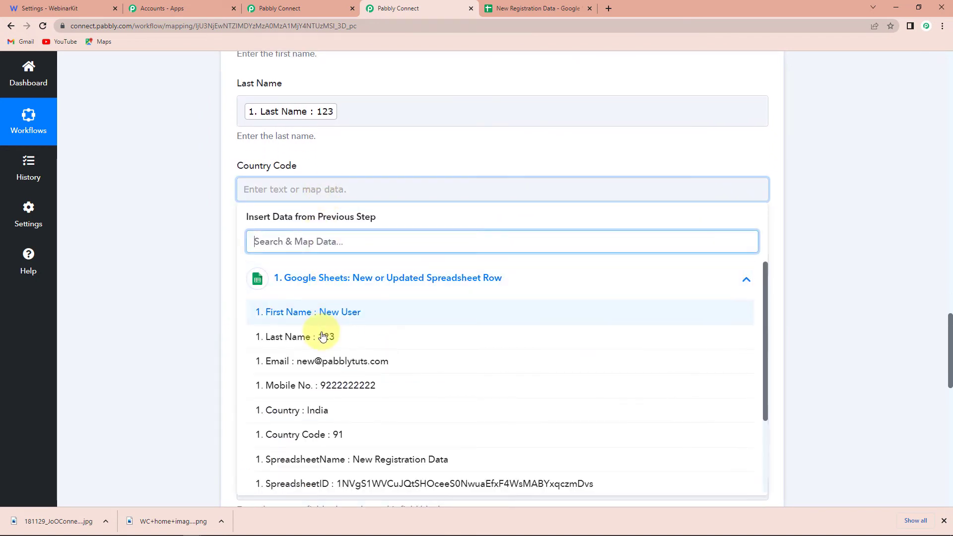
{"action": "left_click", "coordinate": [314, 435]}
{"action": "scroll", "coordinate": [174, 341], "scroll_direction": "down", "scroll_amount": 2}
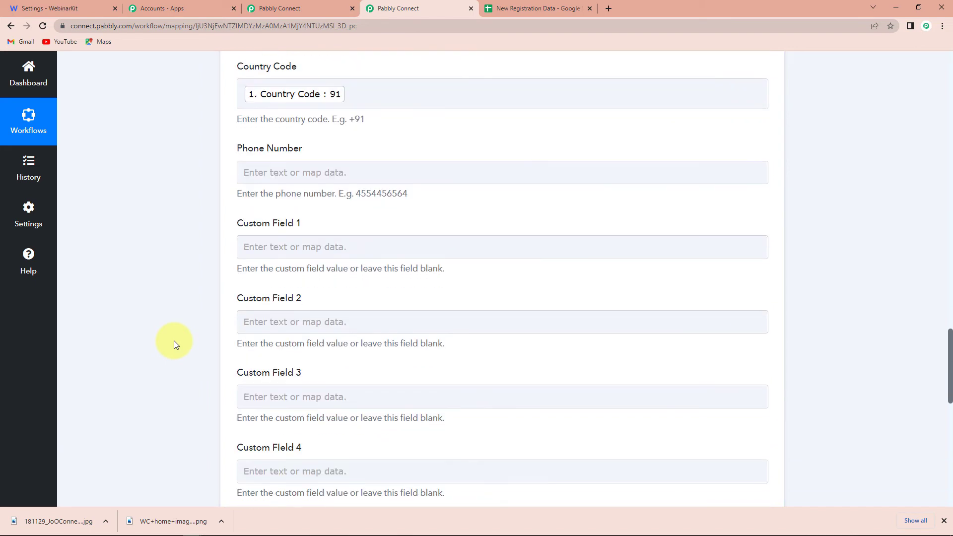
{"action": "left_click", "coordinate": [245, 93]}
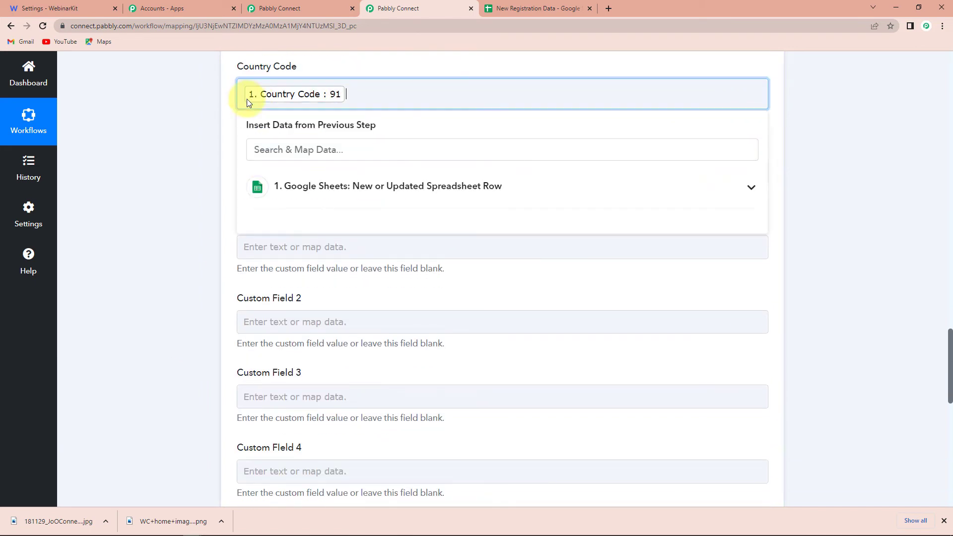
{"action": "type", "text": "+"}
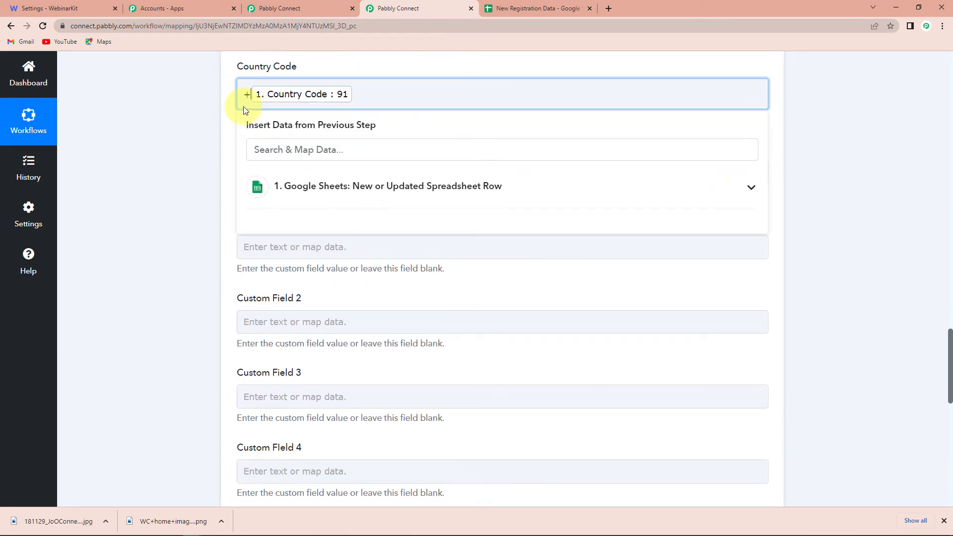
{"action": "left_click", "coordinate": [211, 128]}
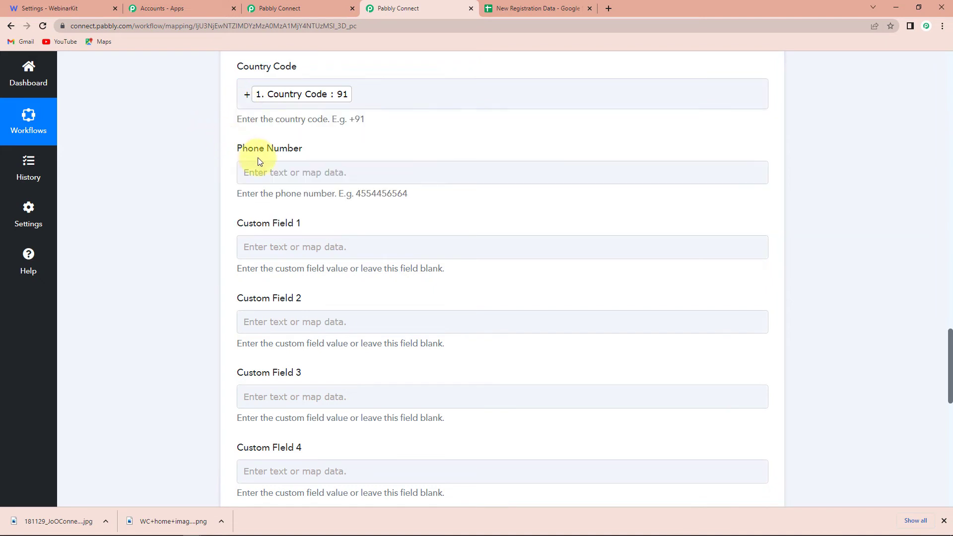
Map the Mobile No. value from the Google Sheets step to the action's Phone Number field.
{"action": "left_click", "coordinate": [265, 169]}
{"action": "left_click", "coordinate": [305, 259]}
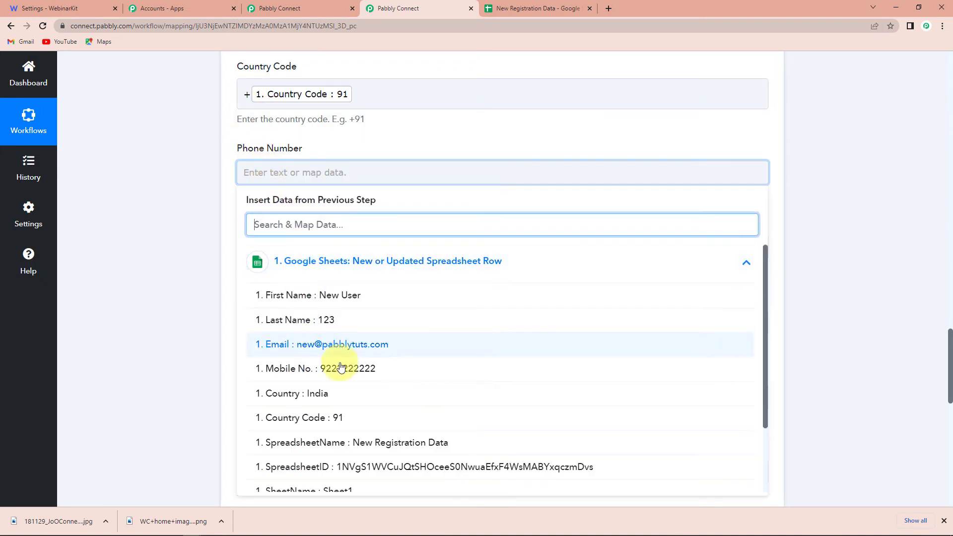
{"action": "left_click", "coordinate": [340, 372]}
{"action": "left_click", "coordinate": [173, 317]}
Map the Registration Date value from the Google Sheets step to the required Webinar Presentation Date field.
{"action": "scroll", "coordinate": [302, 312], "scroll_direction": "down", "scroll_amount": 8}
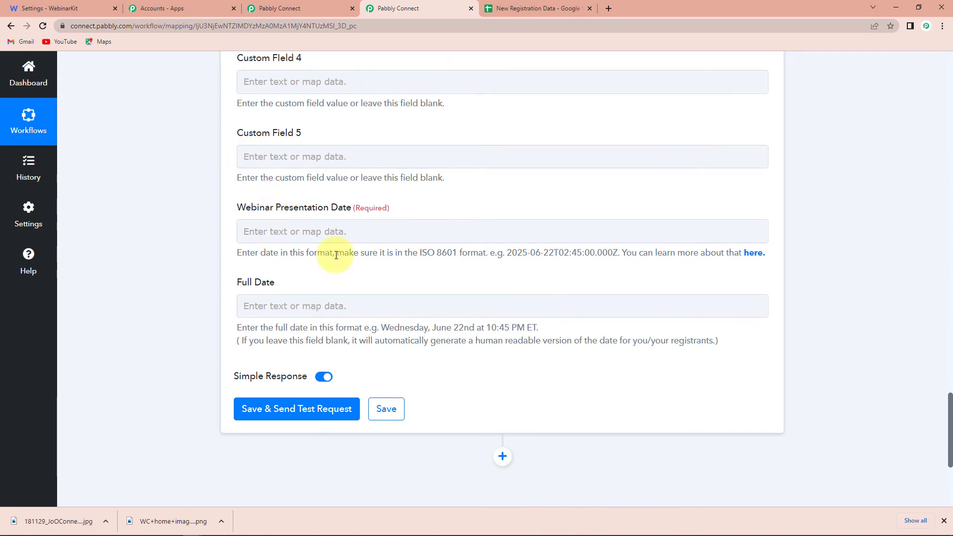
{"action": "scroll", "coordinate": [336, 255], "scroll_direction": "up", "scroll_amount": 2}
{"action": "left_click", "coordinate": [371, 331]}
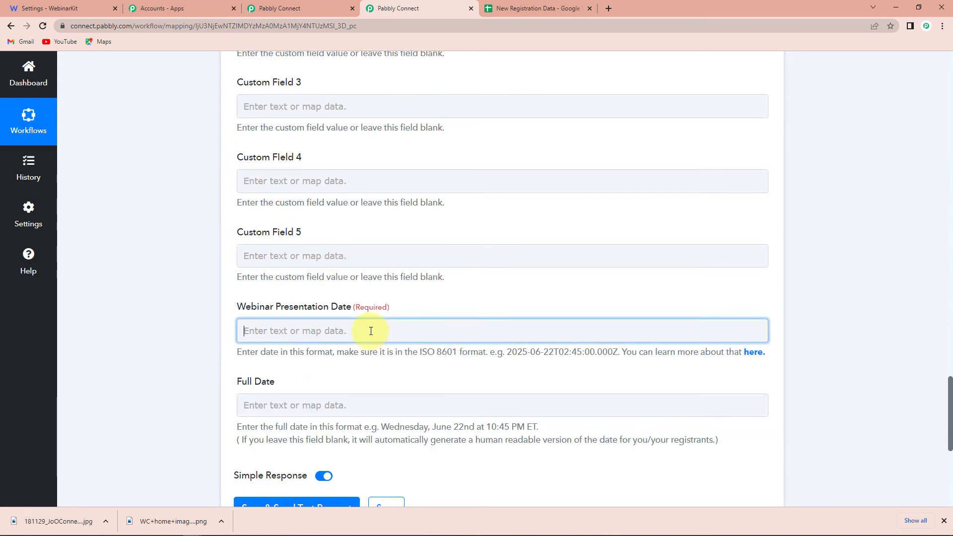
{"action": "left_click", "coordinate": [324, 418]}
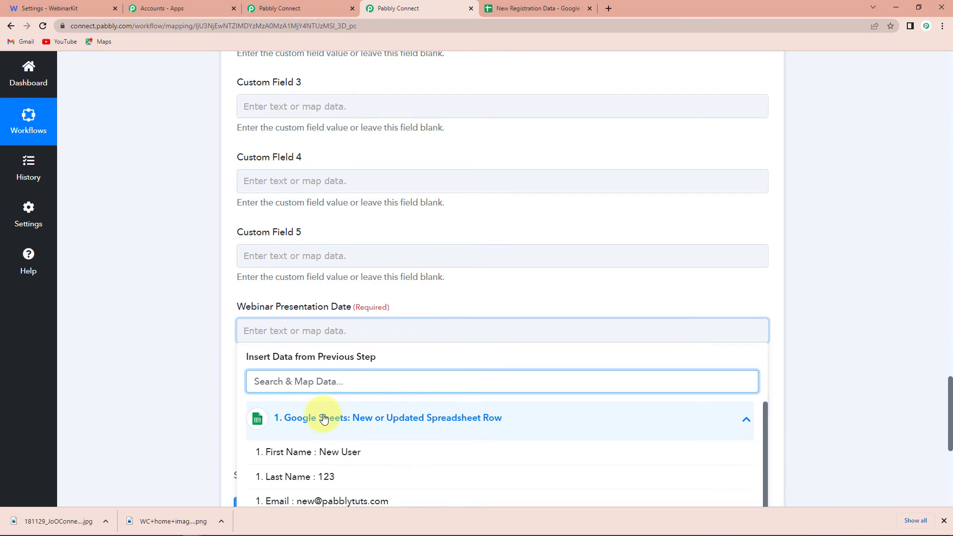
{"action": "scroll", "coordinate": [324, 418], "scroll_direction": "down", "scroll_amount": 3}
{"action": "scroll", "coordinate": [130, 390], "scroll_direction": "down", "scroll_amount": 4}
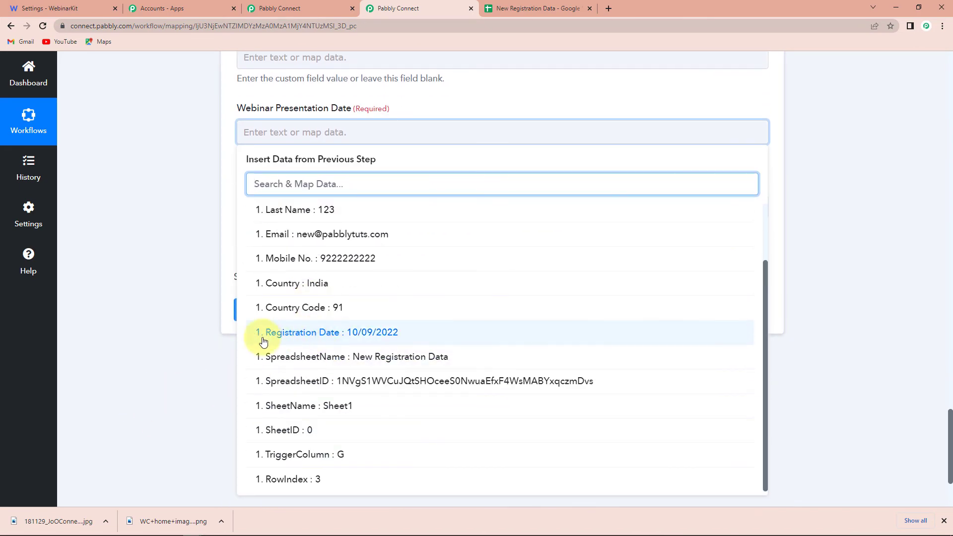
{"action": "left_click", "coordinate": [353, 336]}
{"action": "left_click", "coordinate": [174, 293]}
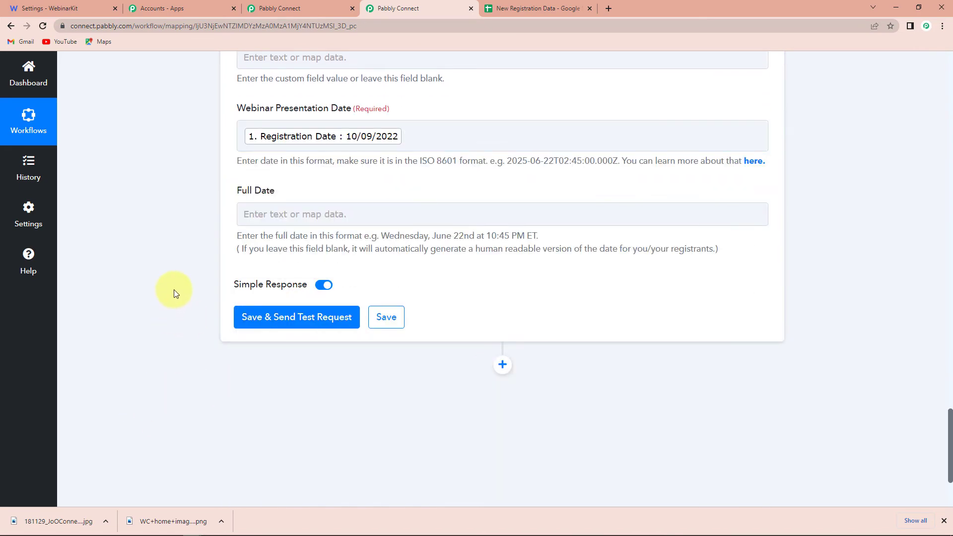
Copy the sample date "Wednesday, June 22nd at 10:45 PM ET." from the help text into the Full Date field.
{"action": "left_click", "coordinate": [313, 214]}
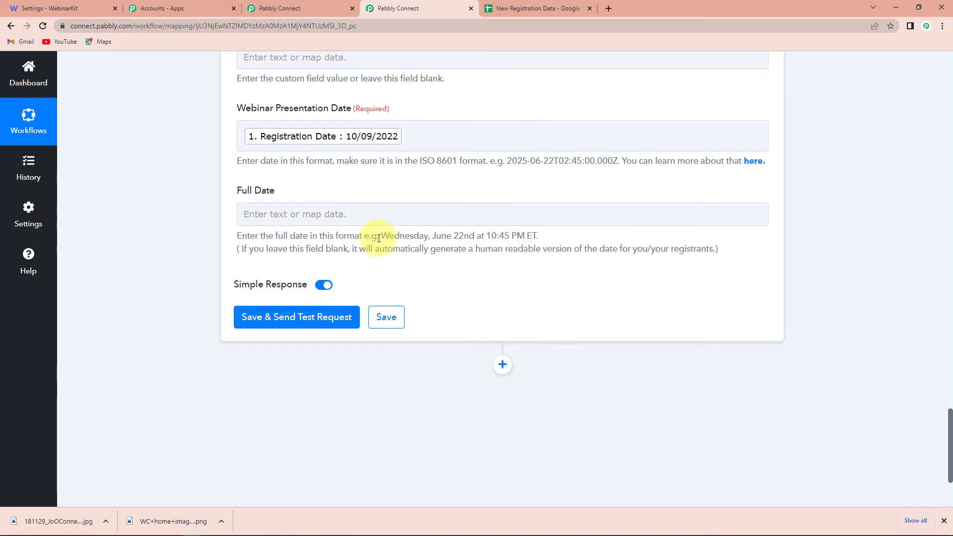
{"action": "left_click_drag", "start_coordinate": [385, 234], "coordinate": [537, 235]}
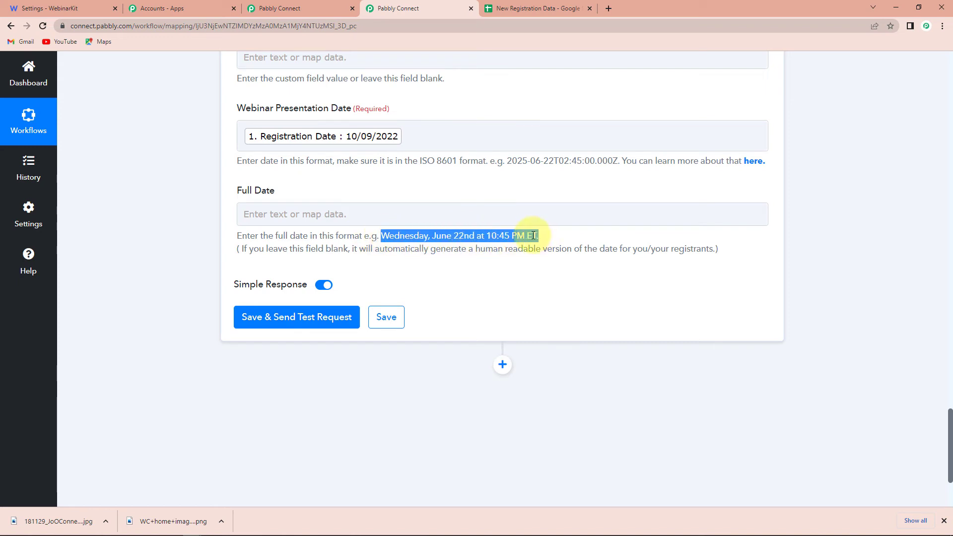
{"action": "right_click", "coordinate": [534, 238]}
{"action": "left_click", "coordinate": [549, 243]}
{"action": "left_click", "coordinate": [348, 207]}
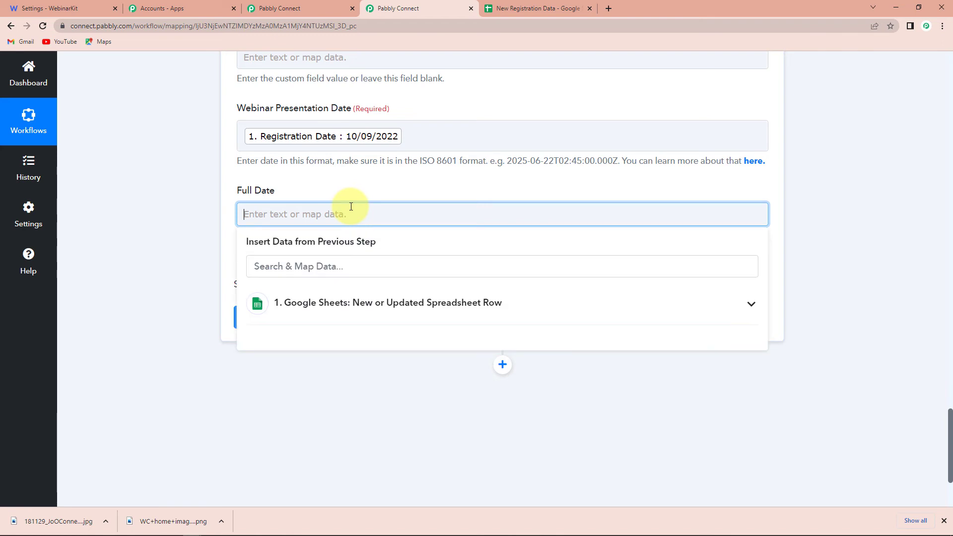
{"action": "key", "text": "ctrl+v"}
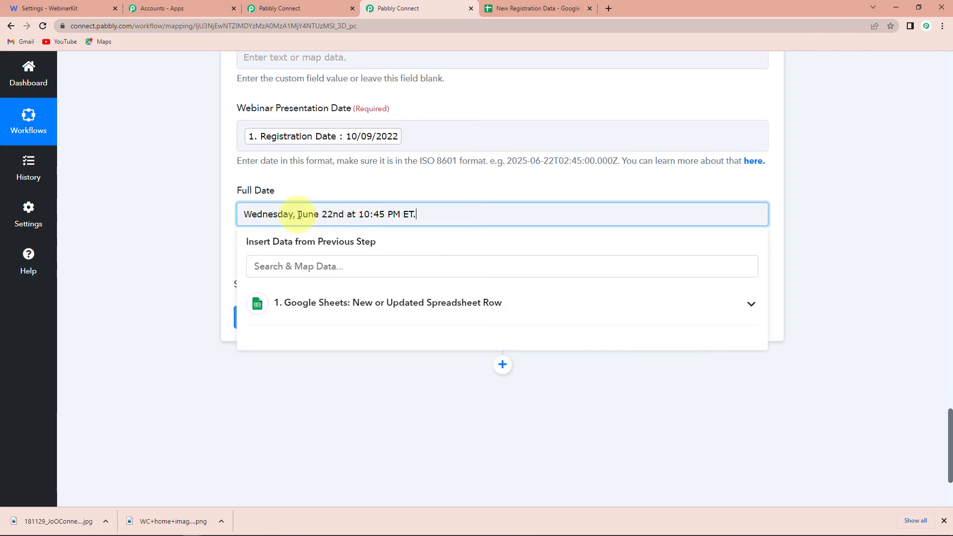
Edit the Full Date text to read "Saturday, September 10th at 12:00 PM ET.".
{"action": "left_click_drag", "start_coordinate": [304, 217], "coordinate": [315, 225]}
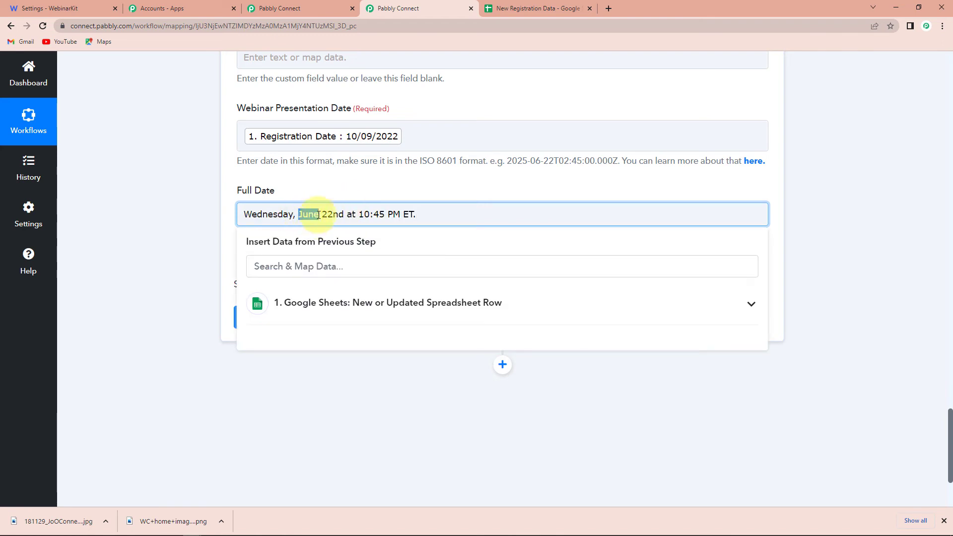
{"action": "type", "text": "September"}
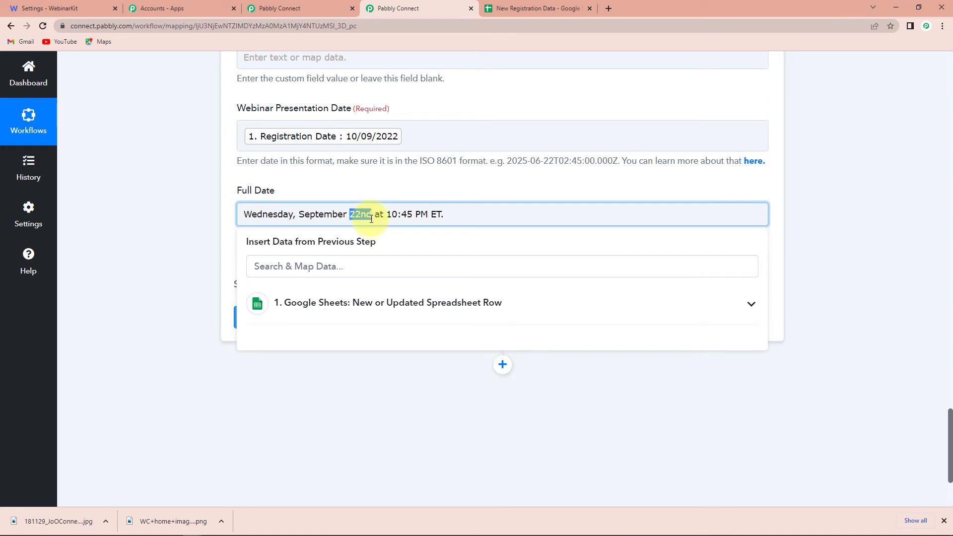
{"action": "type", "text": "10th"}
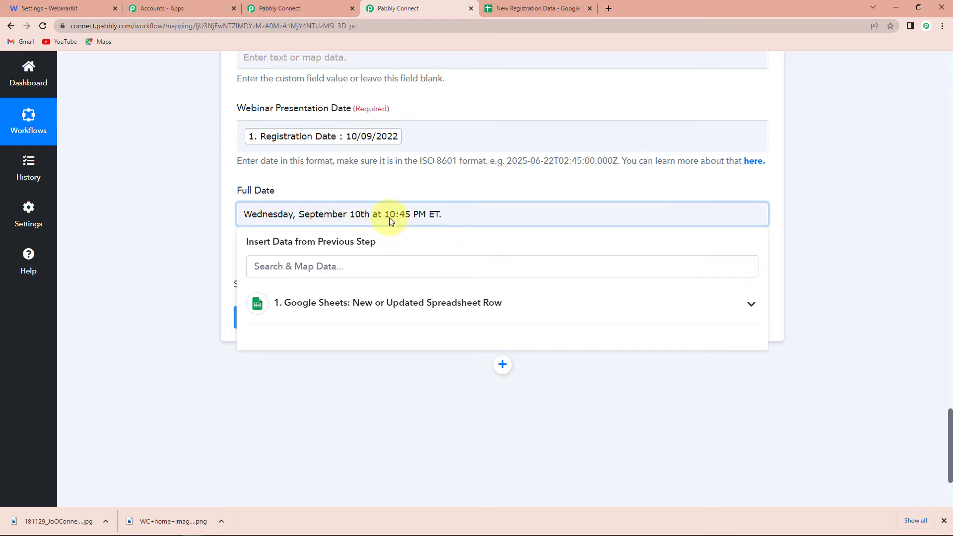
{"action": "left_click_drag", "start_coordinate": [385, 214], "coordinate": [410, 215]}
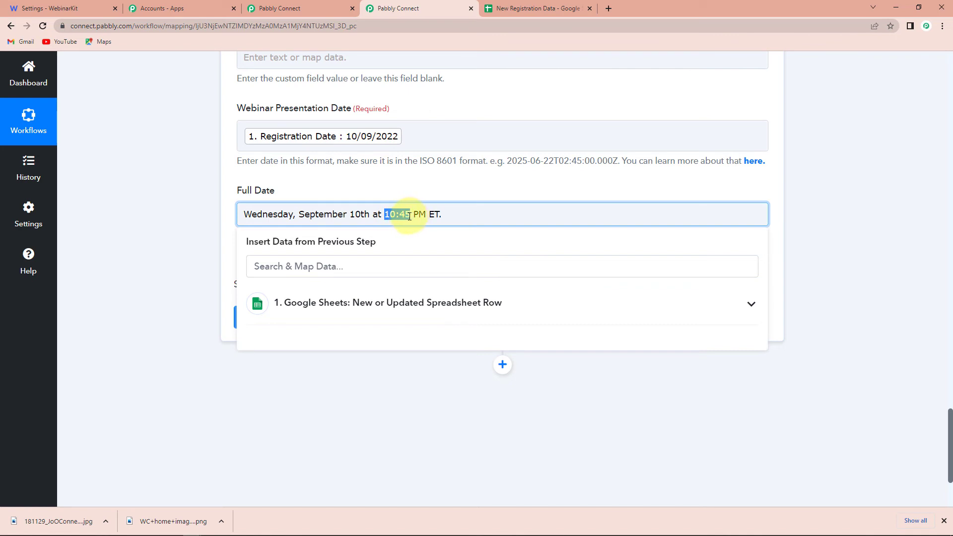
{"action": "type", "text": "12:"}
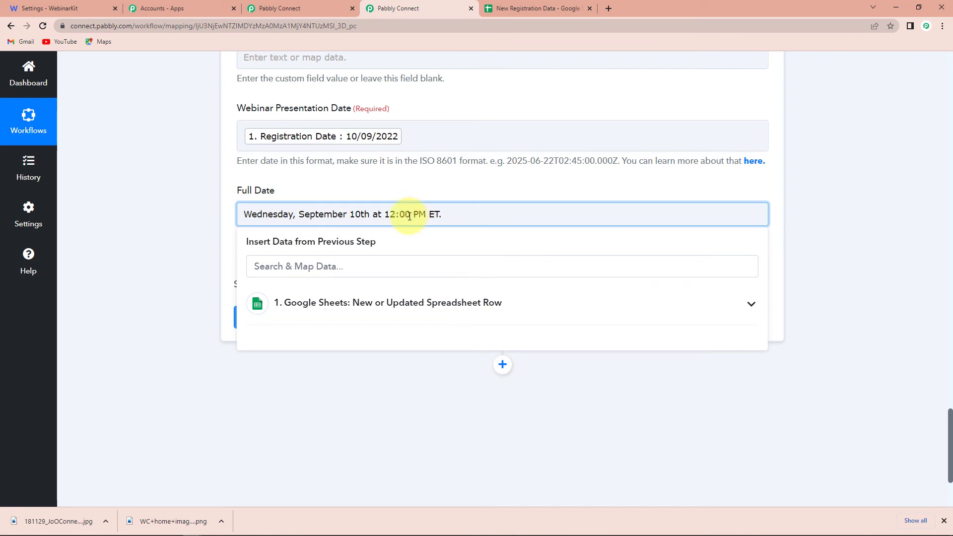
{"action": "type", "text": "00"}
{"action": "double_click", "coordinate": [276, 214]}
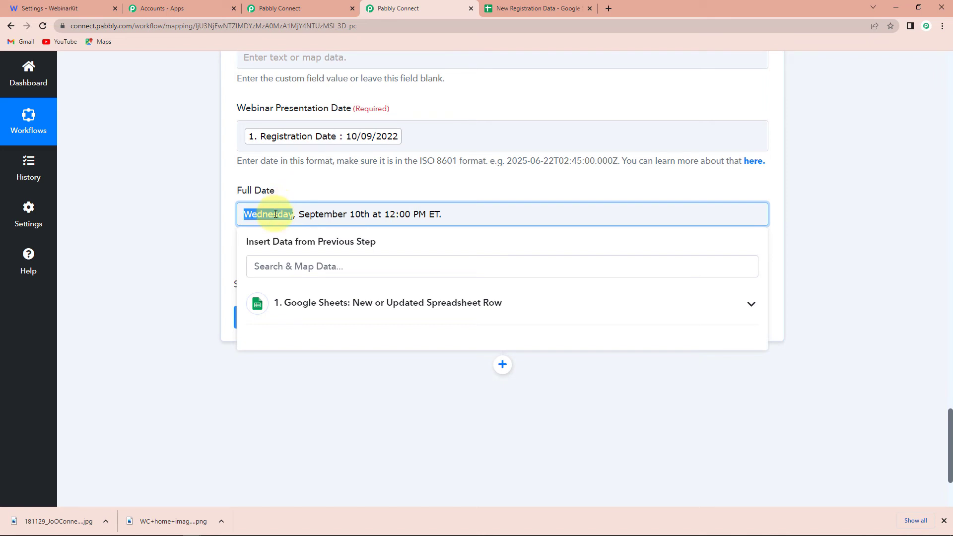
{"action": "type", "text": "Saturday"}
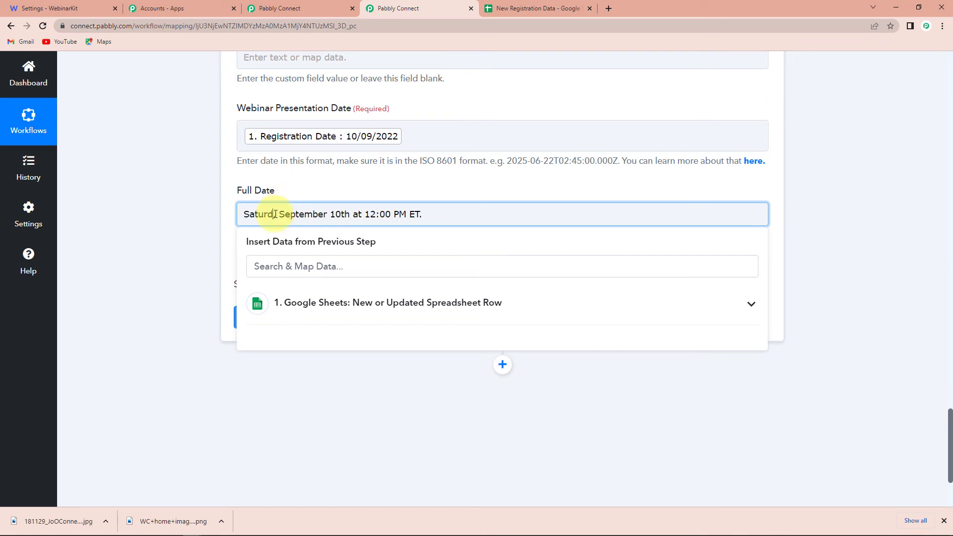
{"action": "left_click", "coordinate": [201, 263]}
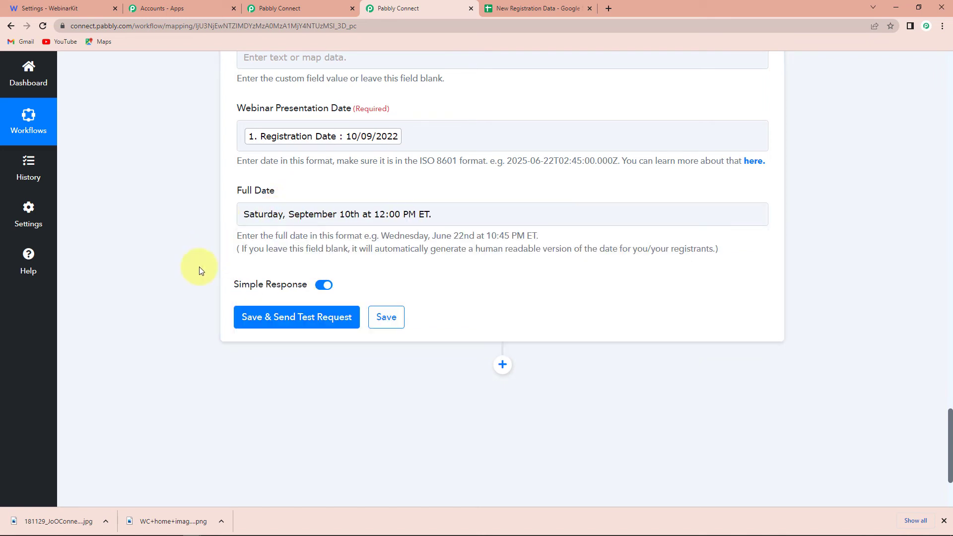
Save the WebinarKit action, send a test request and review the response received.
{"action": "left_click", "coordinate": [292, 322]}
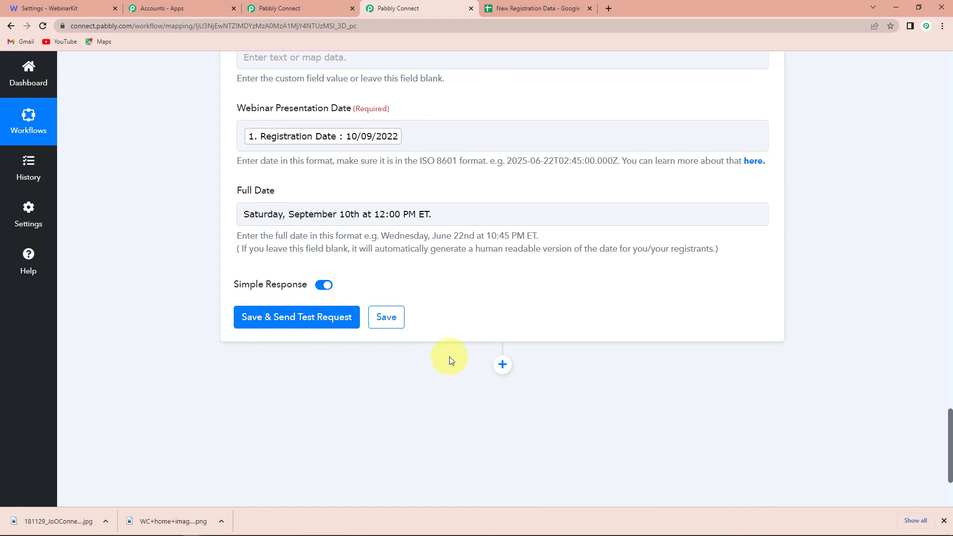
{"action": "left_click", "coordinate": [312, 317]}
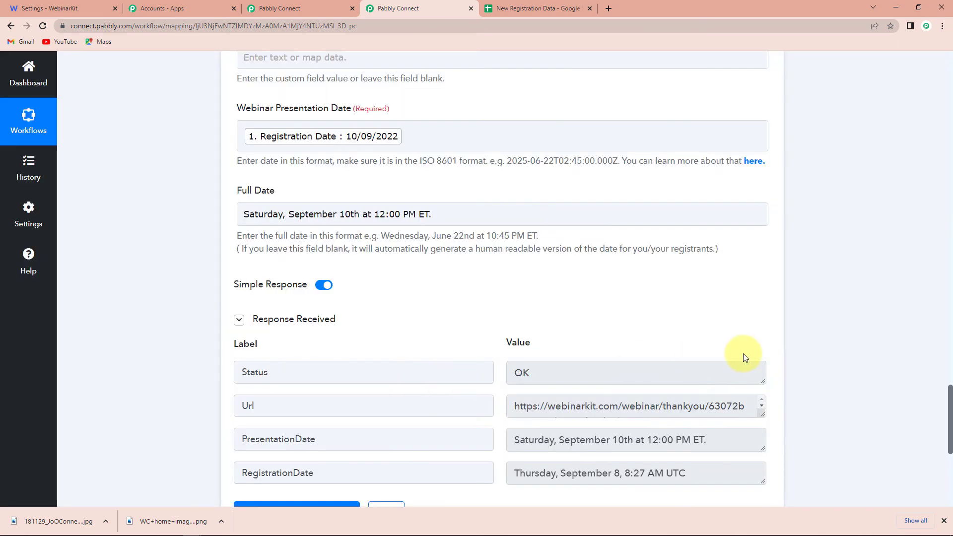
{"action": "scroll", "coordinate": [884, 329], "scroll_direction": "down", "scroll_amount": 2}
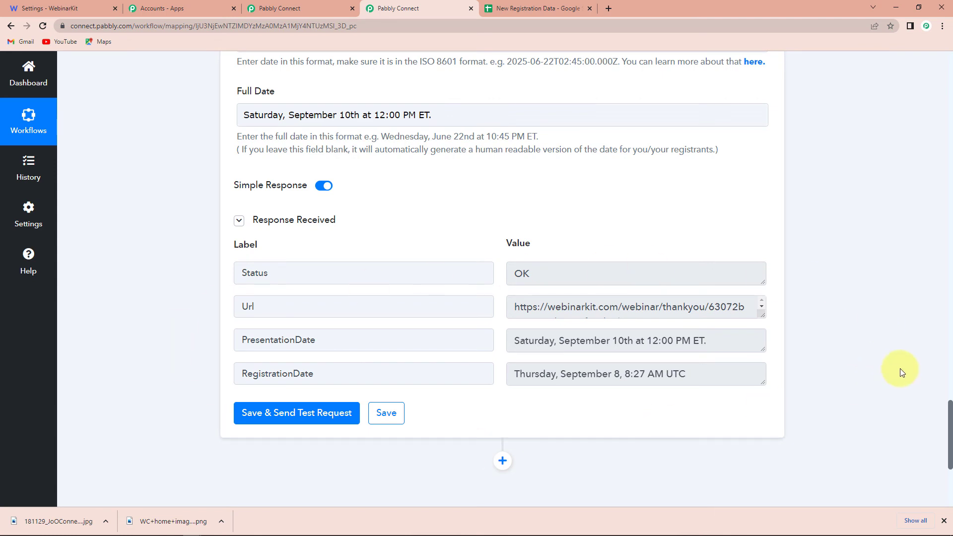
Switch to WebinarKit and open the analytics of "Webinar on Video Marketing" from the webinar list.
{"action": "left_click", "coordinate": [59, 13]}
{"action": "scroll", "coordinate": [90, 296], "scroll_direction": "up", "scroll_amount": 20}
{"action": "left_click", "coordinate": [198, 77]}
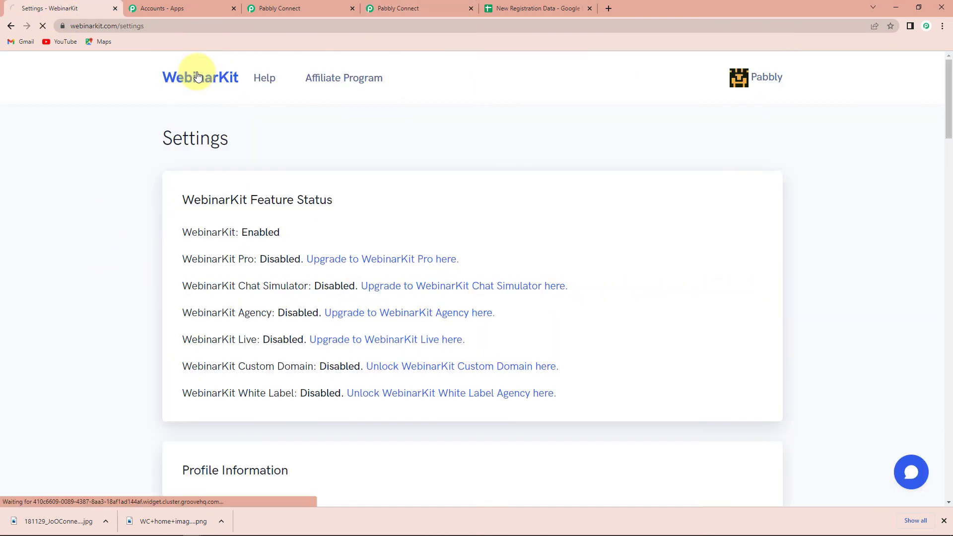
{"action": "scroll", "coordinate": [395, 298], "scroll_direction": "down", "scroll_amount": 12}
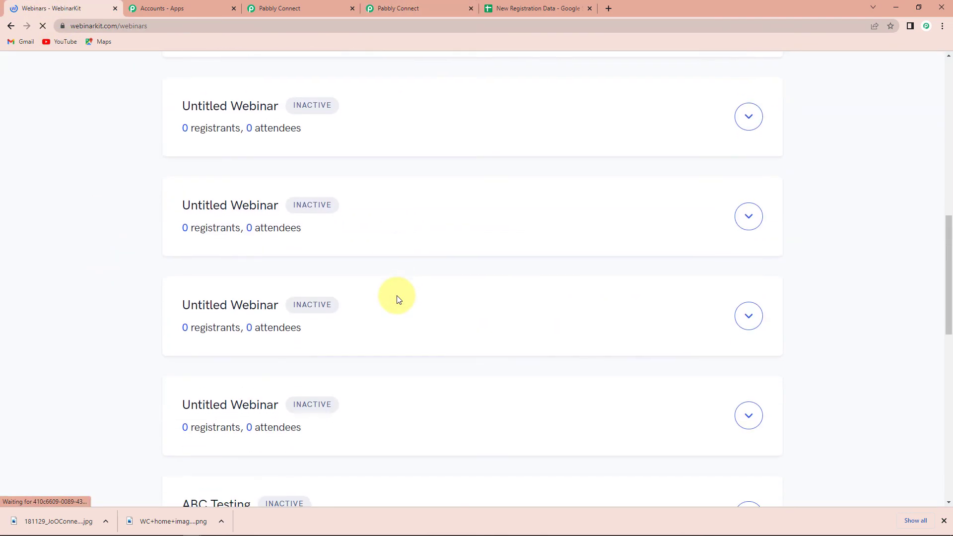
{"action": "scroll", "coordinate": [399, 300], "scroll_direction": "down", "scroll_amount": 3}
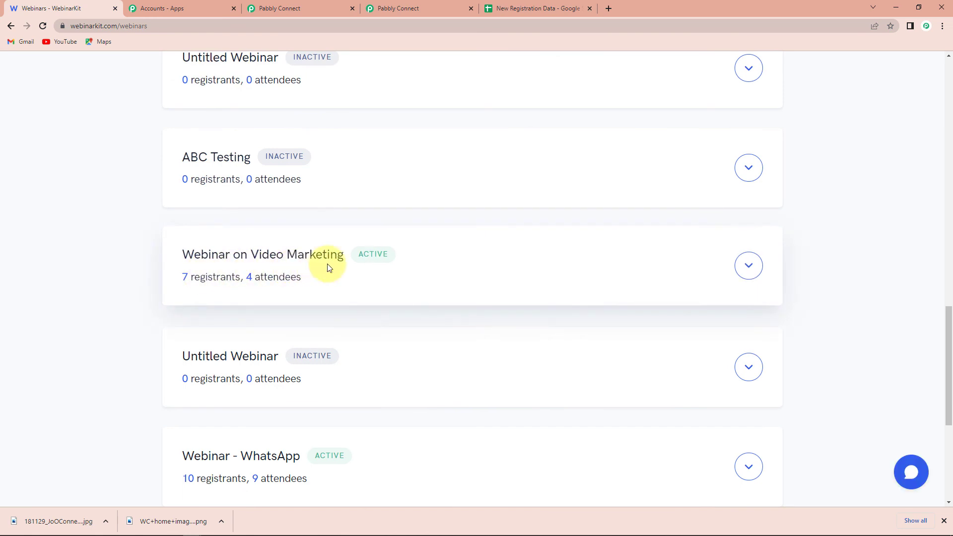
{"action": "left_click", "coordinate": [752, 266]}
{"action": "left_click", "coordinate": [730, 343]}
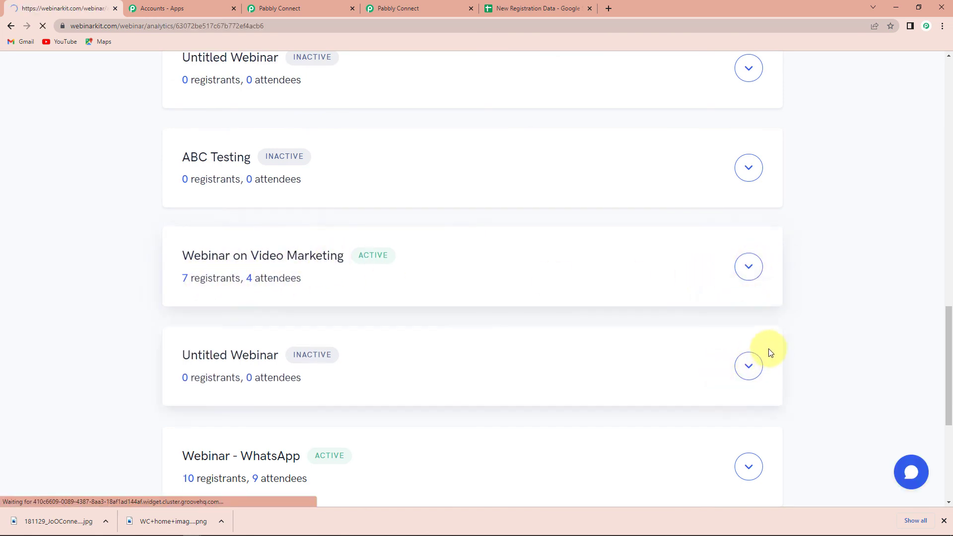
Check the webinar's Registrants list for the test registrant's entry, and return to the Pabbly Connect workflow.
{"action": "scroll", "coordinate": [659, 324], "scroll_direction": "down", "scroll_amount": 15}
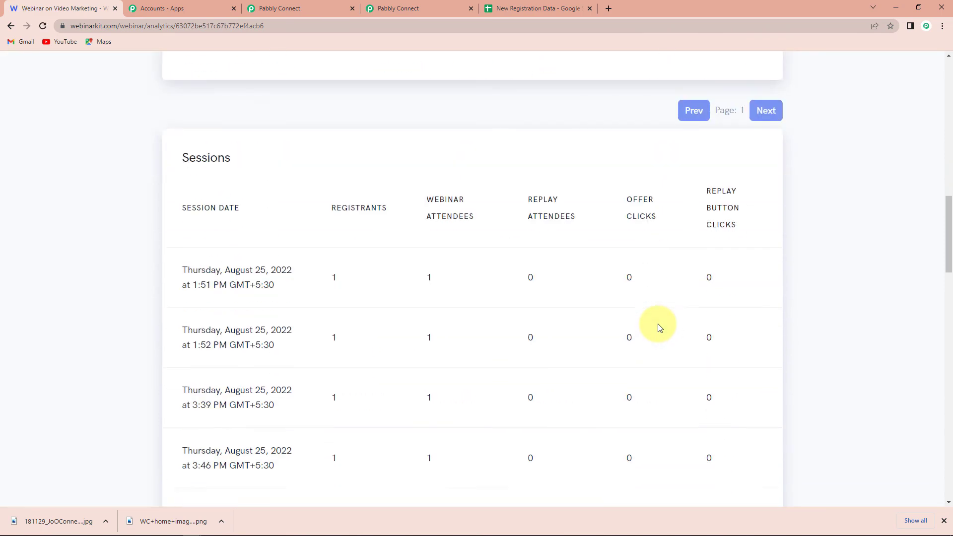
{"action": "scroll", "coordinate": [659, 327], "scroll_direction": "down", "scroll_amount": 3}
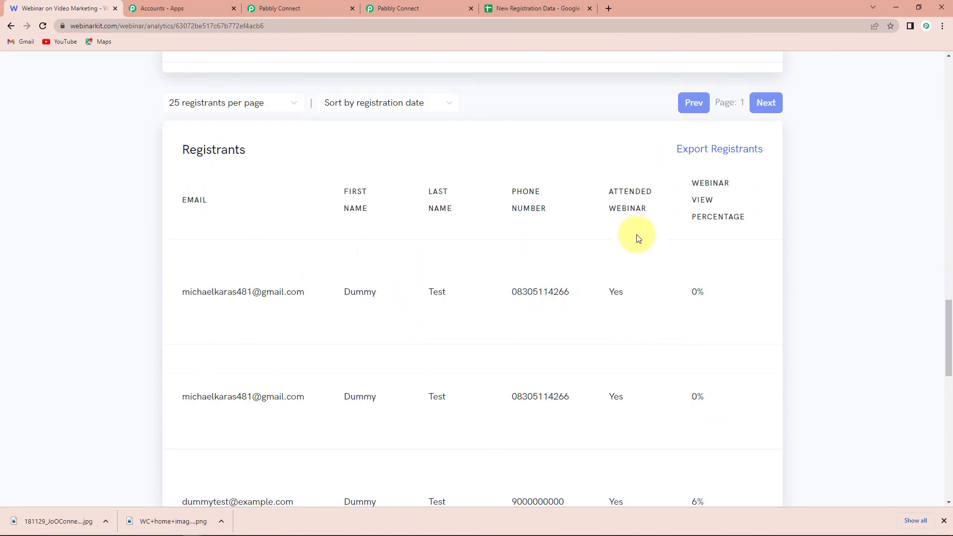
{"action": "scroll", "coordinate": [641, 248], "scroll_direction": "down", "scroll_amount": 10}
{"action": "scroll", "coordinate": [644, 258], "scroll_direction": "down", "scroll_amount": 4}
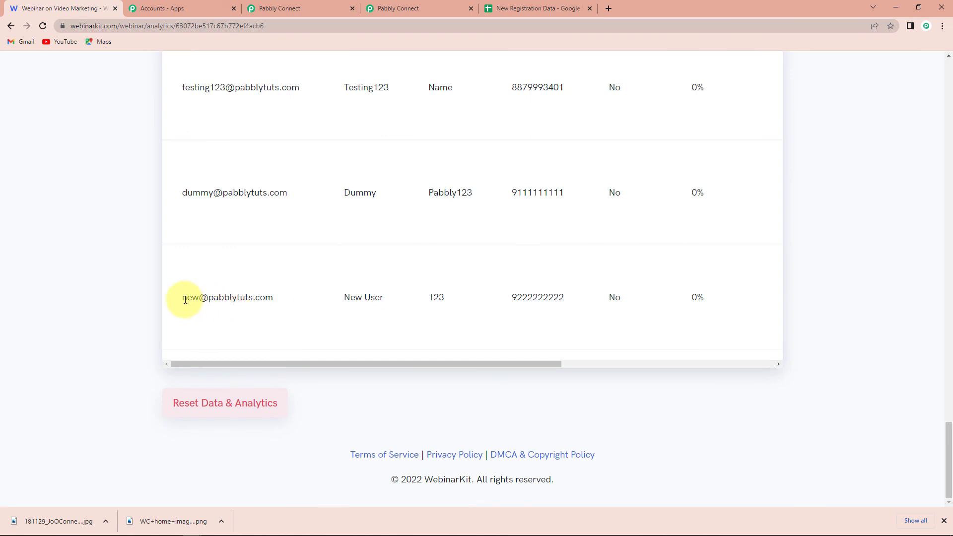
{"action": "left_click_drag", "start_coordinate": [187, 292], "coordinate": [738, 290]}
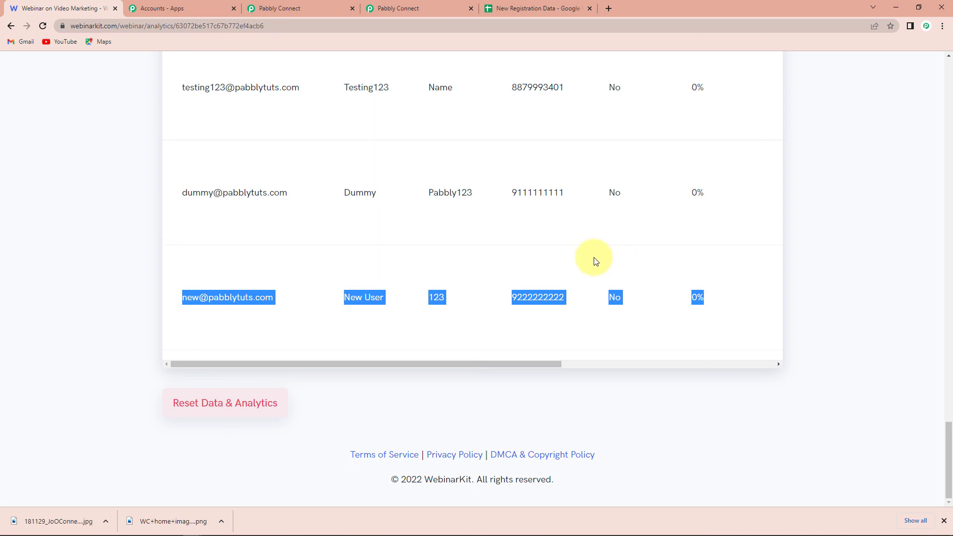
{"action": "left_click", "coordinate": [393, 7]}
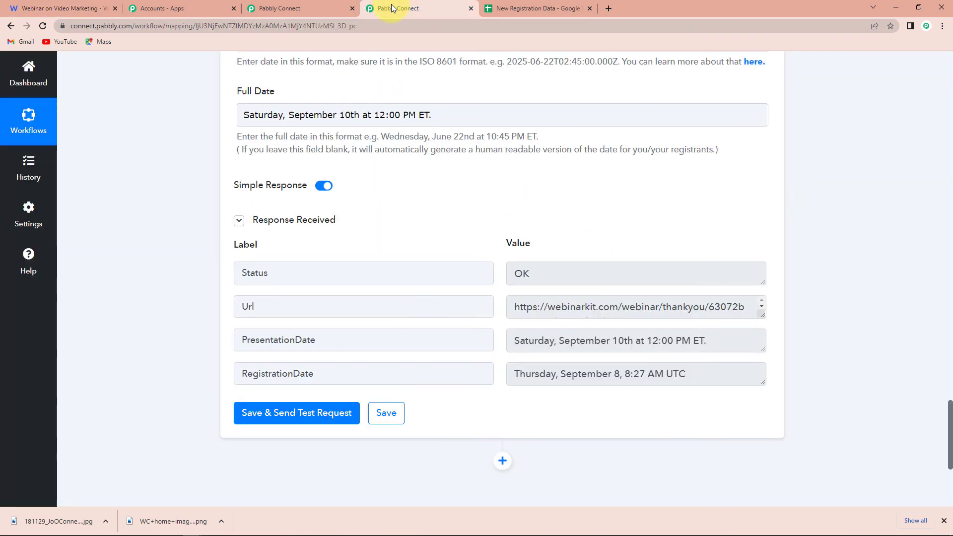